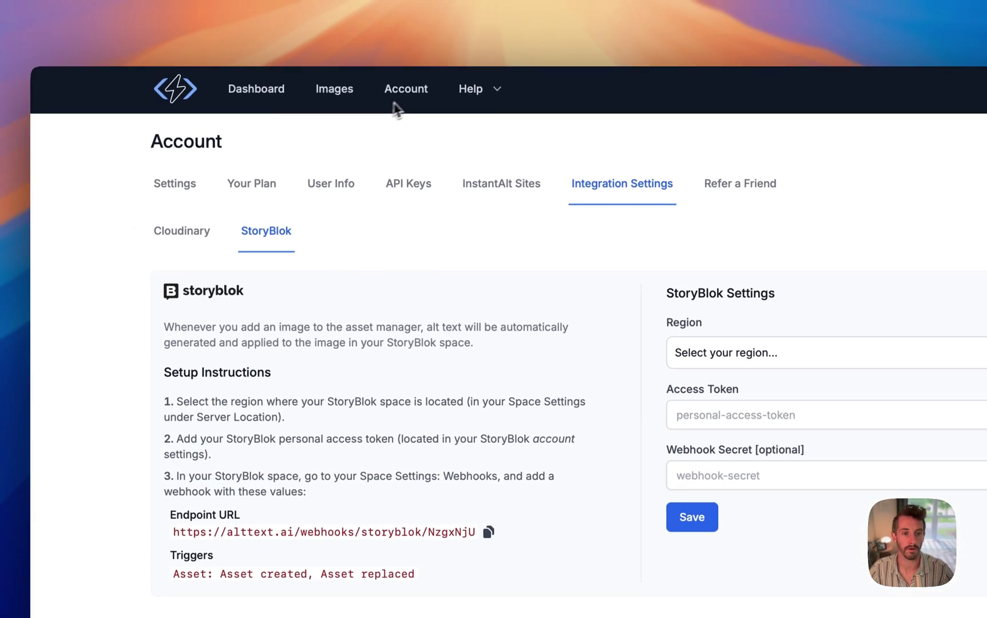
Step: Open the StoryBlok integration settings of the account and read through the setup instructions
{"action": "left_click", "coordinate": [406, 91]}
{"action": "left_click", "coordinate": [611, 171]}
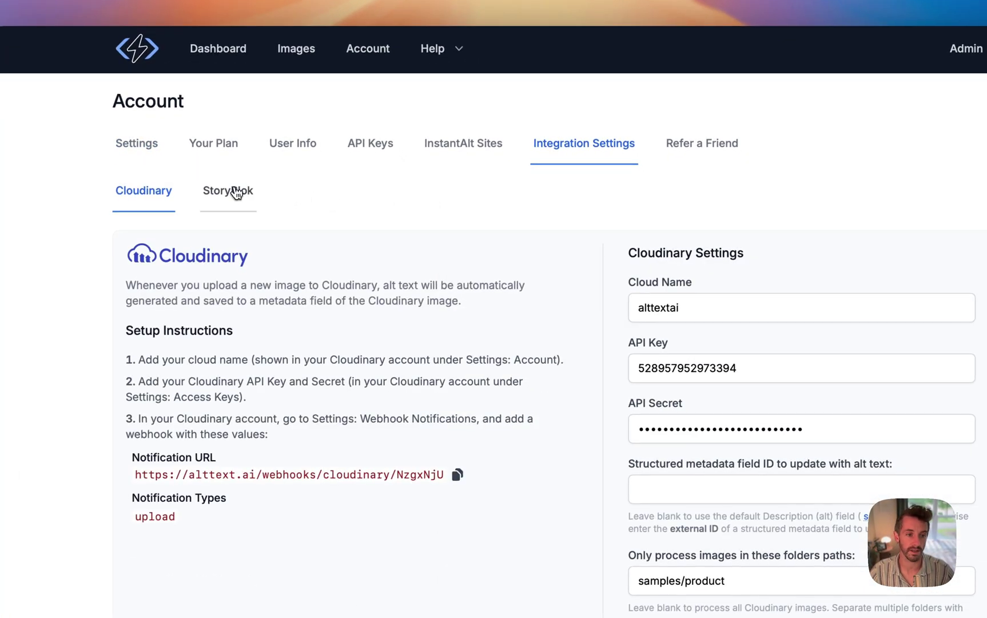
{"action": "left_click", "coordinate": [253, 212]}
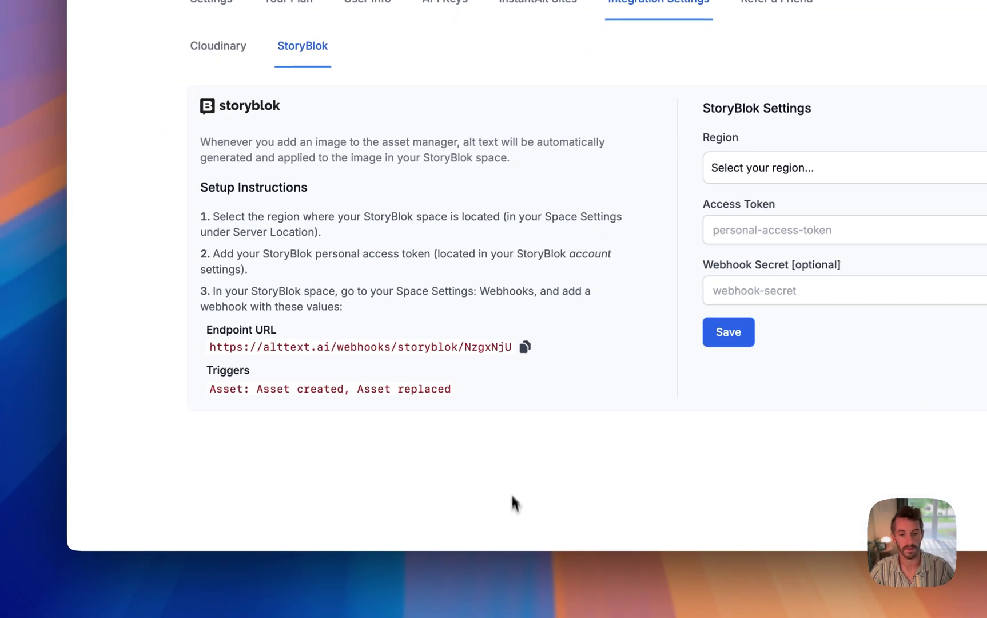
{"action": "left_click_drag", "start_coordinate": [204, 243], "coordinate": [379, 333]}
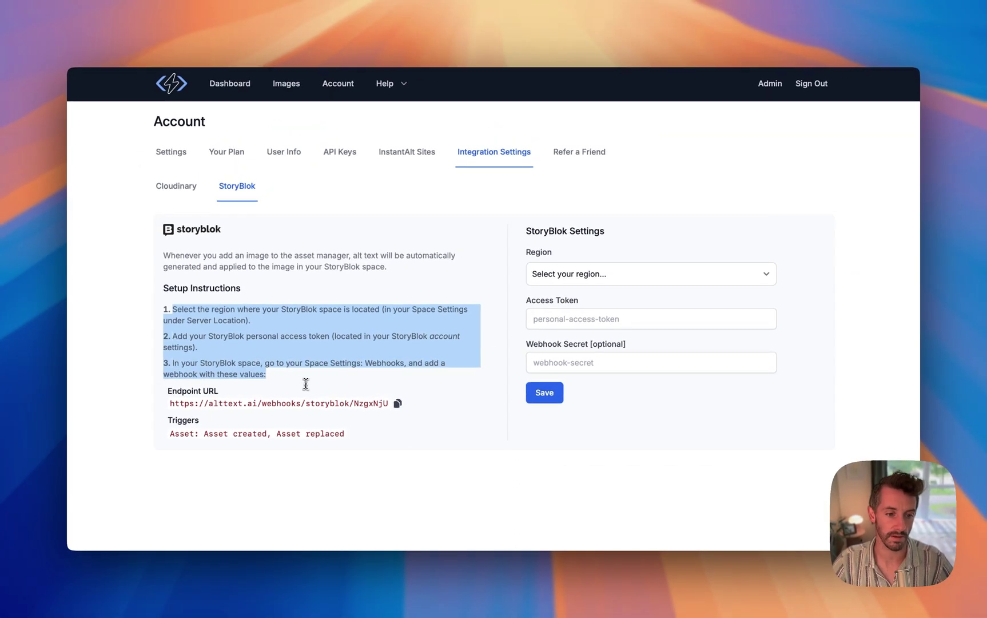
{"action": "left_click", "coordinate": [361, 313]}
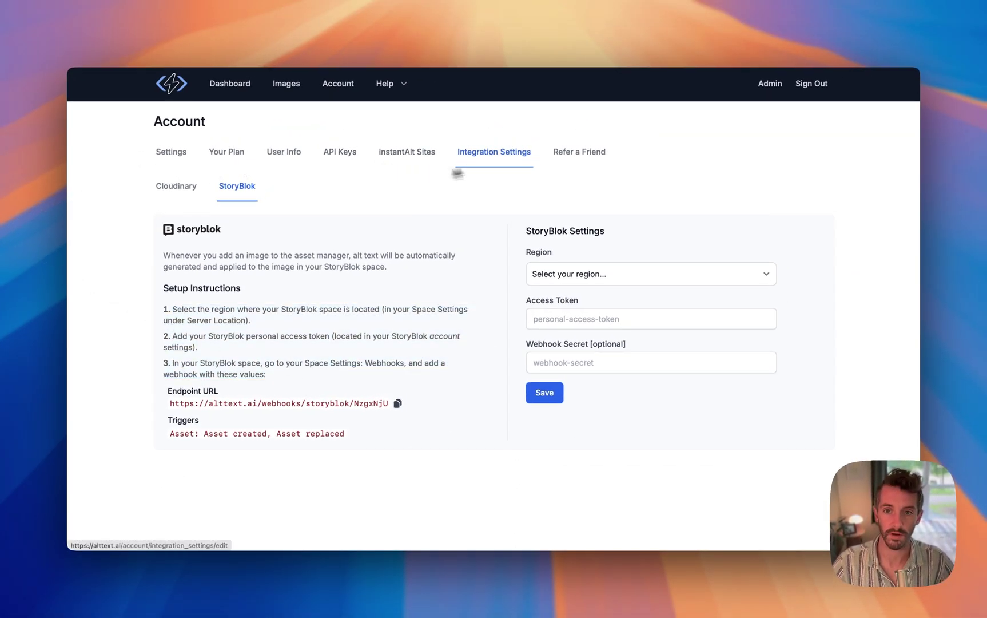
Step: Switch to Storyblok and check the server location in the solatest space's settings
{"action": "left_click", "coordinate": [725, 62]}
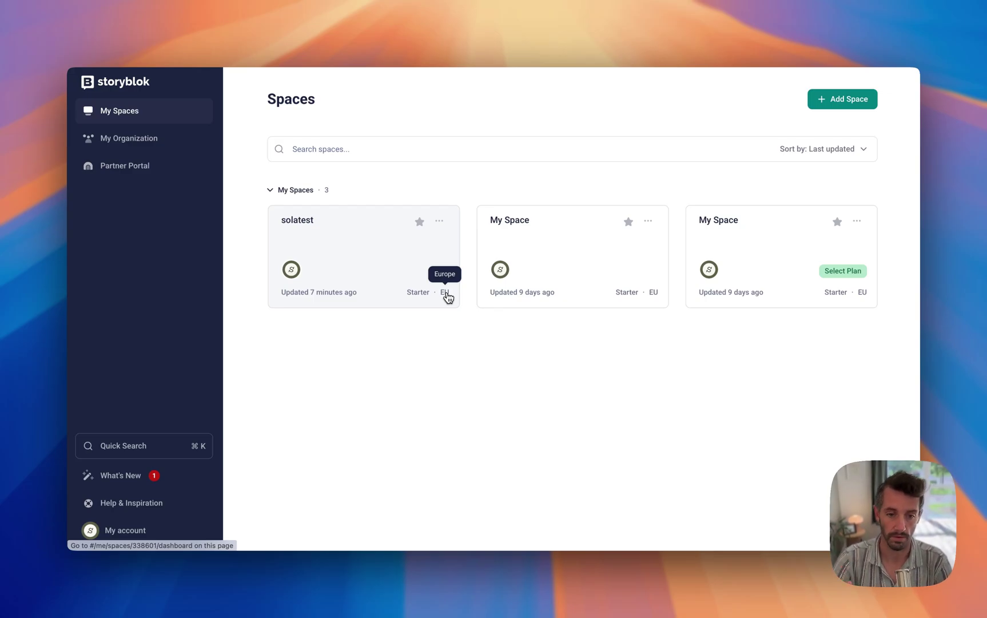
{"action": "left_click", "coordinate": [394, 269]}
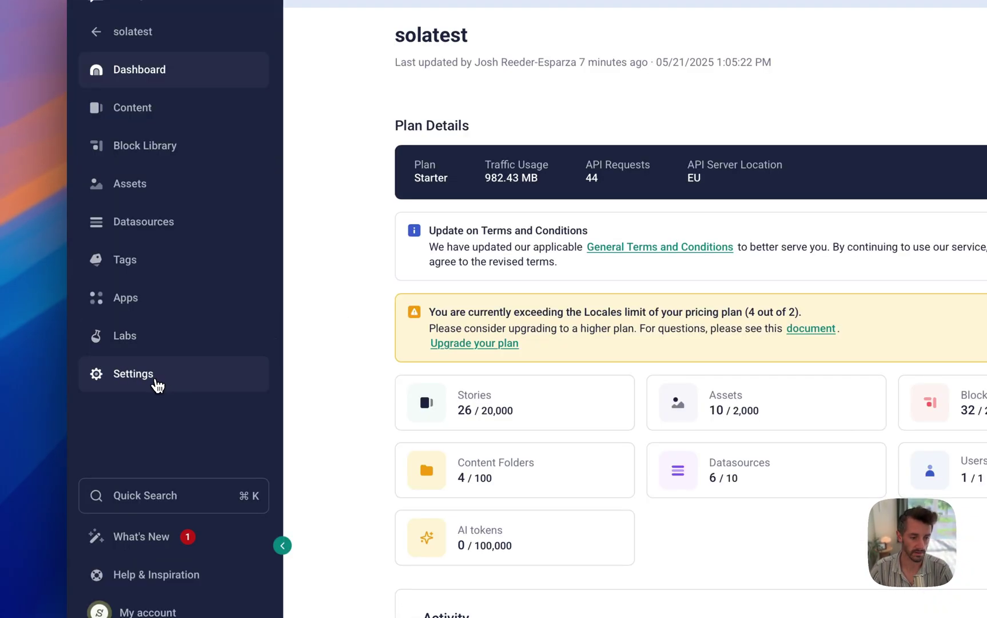
{"action": "left_click", "coordinate": [154, 380]}
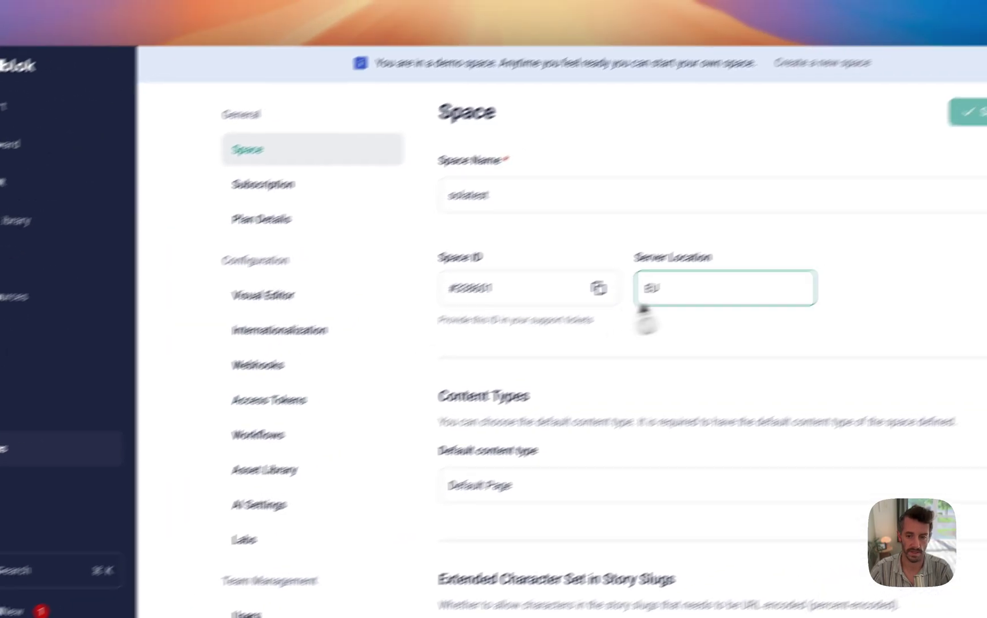
{"action": "left_click_drag", "start_coordinate": [812, 218], "coordinate": [759, 221]}
{"action": "left_click", "coordinate": [819, 220]}
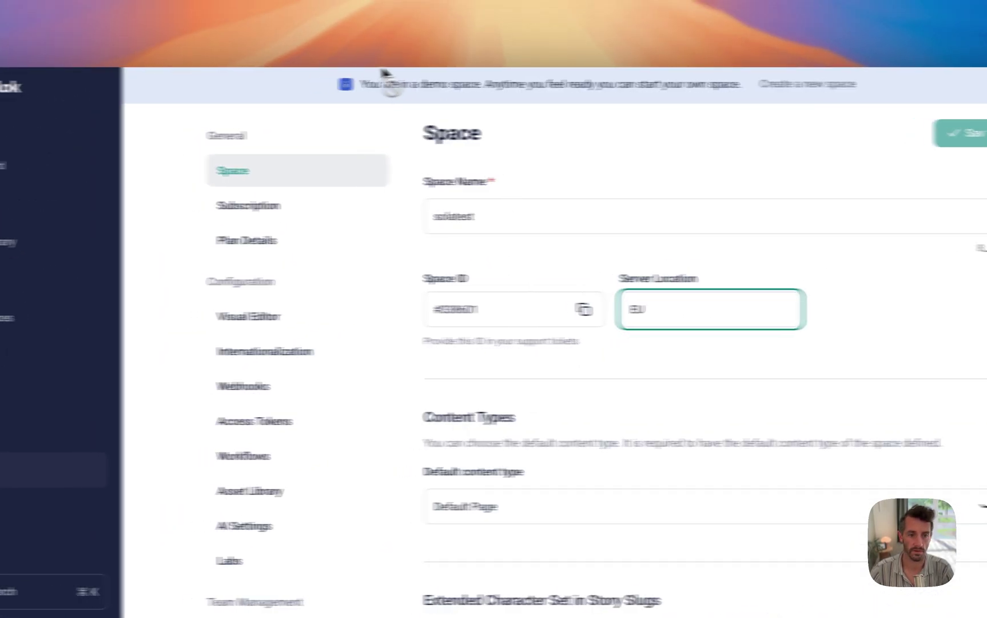
Step: Switch back to AltText.ai and set the region in the StoryBlok settings to European Union
{"action": "left_click", "coordinate": [356, 60]}
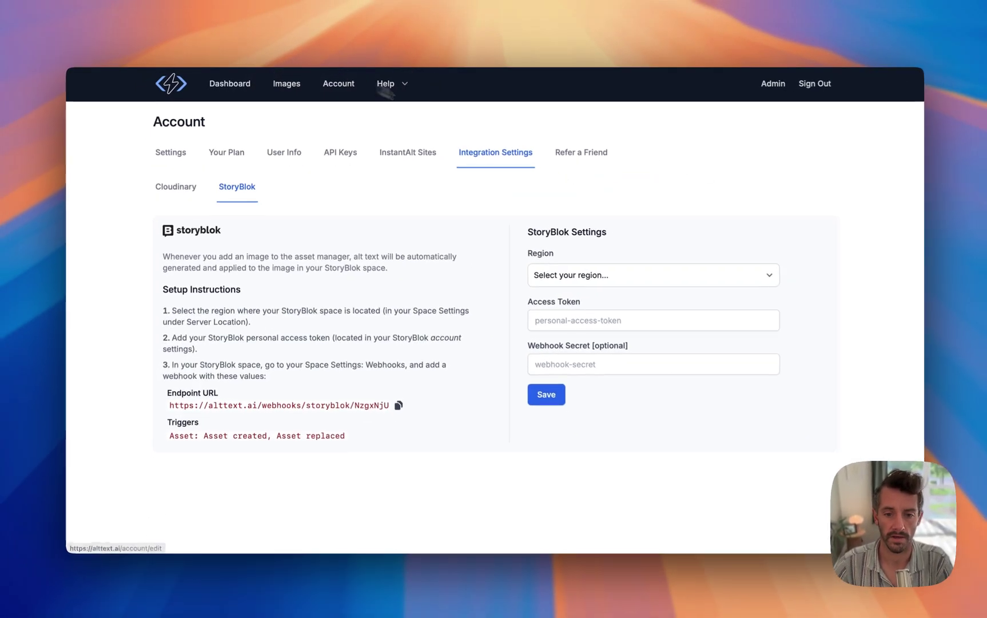
{"action": "left_click", "coordinate": [552, 275]}
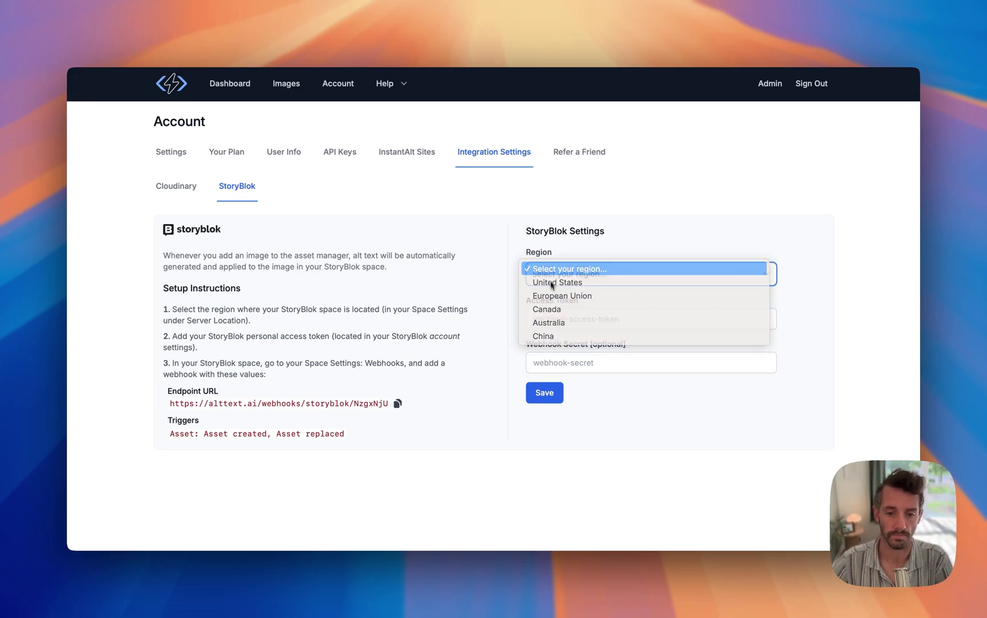
{"action": "left_click", "coordinate": [563, 298]}
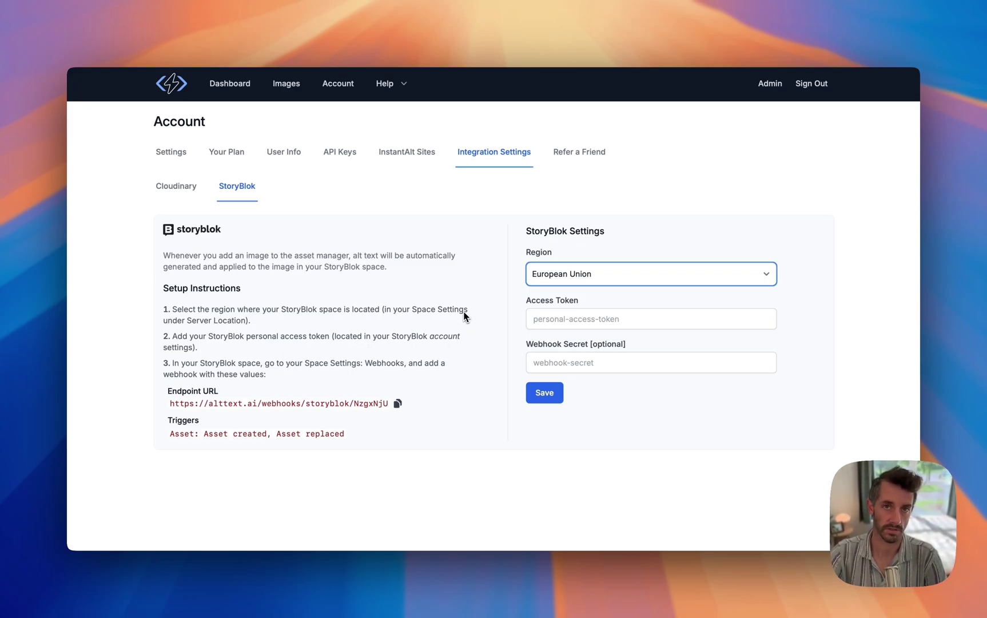
{"action": "left_click", "coordinate": [746, 54]}
{"action": "left_click", "coordinate": [143, 530]}
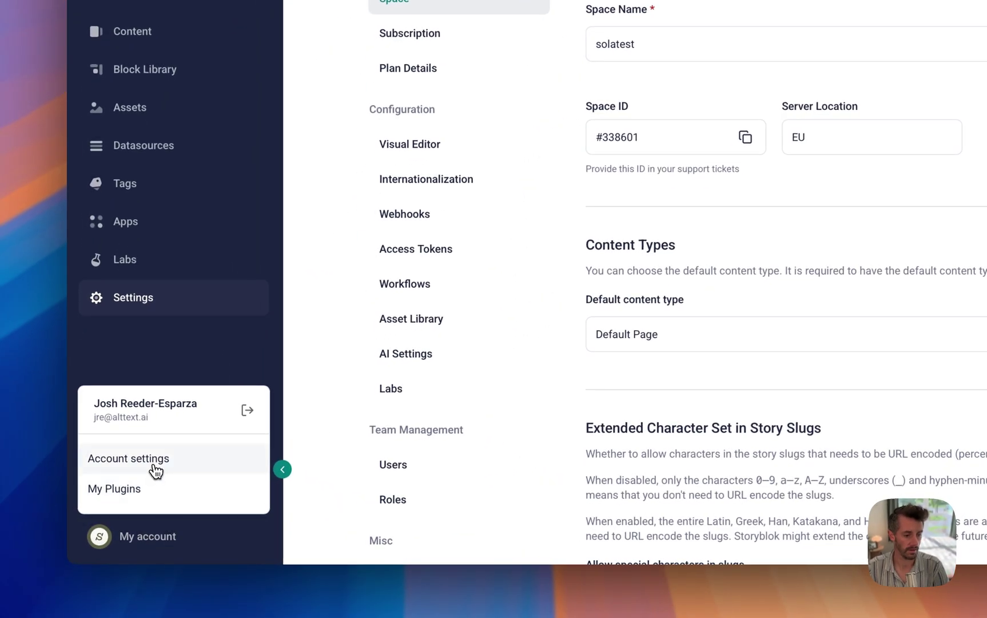
{"action": "left_click", "coordinate": [131, 483]}
{"action": "left_click", "coordinate": [433, 122]}
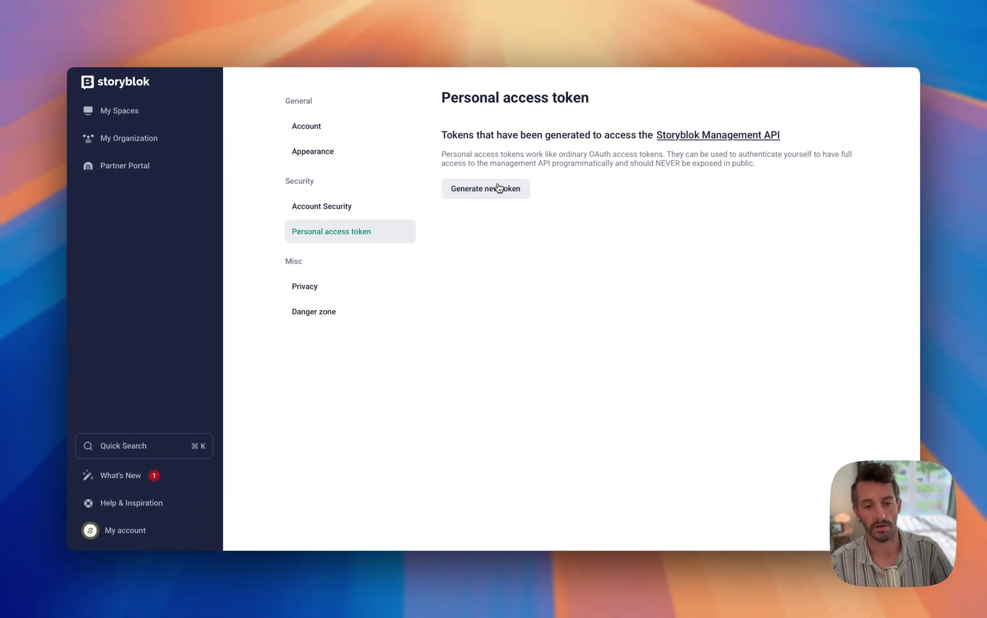
{"action": "left_click", "coordinate": [499, 188]}
{"action": "left_click", "coordinate": [512, 247]}
{"action": "type", "text": "AltText.ai"}
Step: Give the new token a custom expiration date of 31/05/2027
{"action": "left_click", "coordinate": [528, 303]}
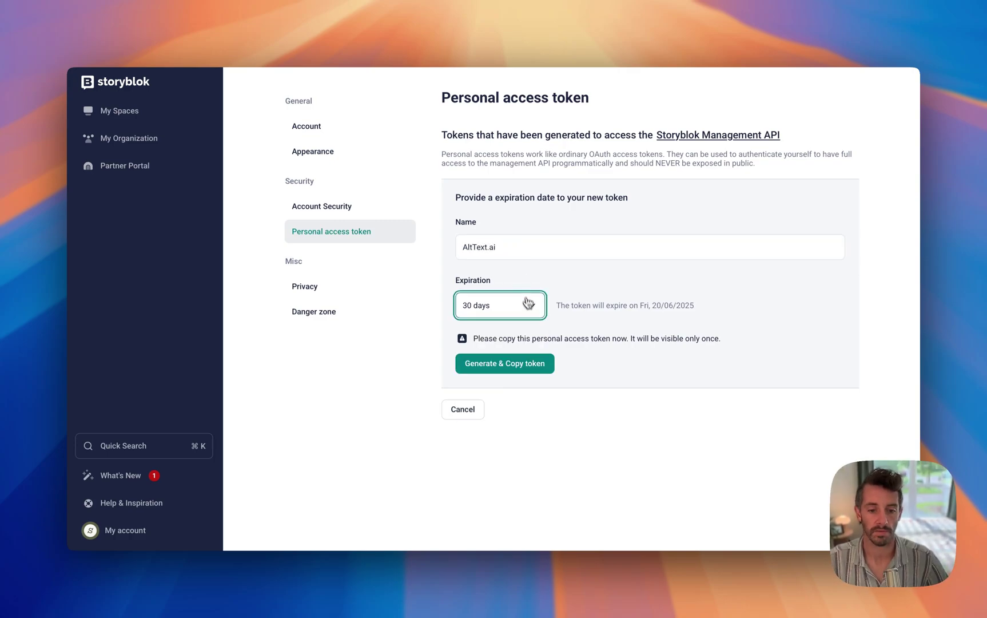
{"action": "left_click", "coordinate": [527, 309]}
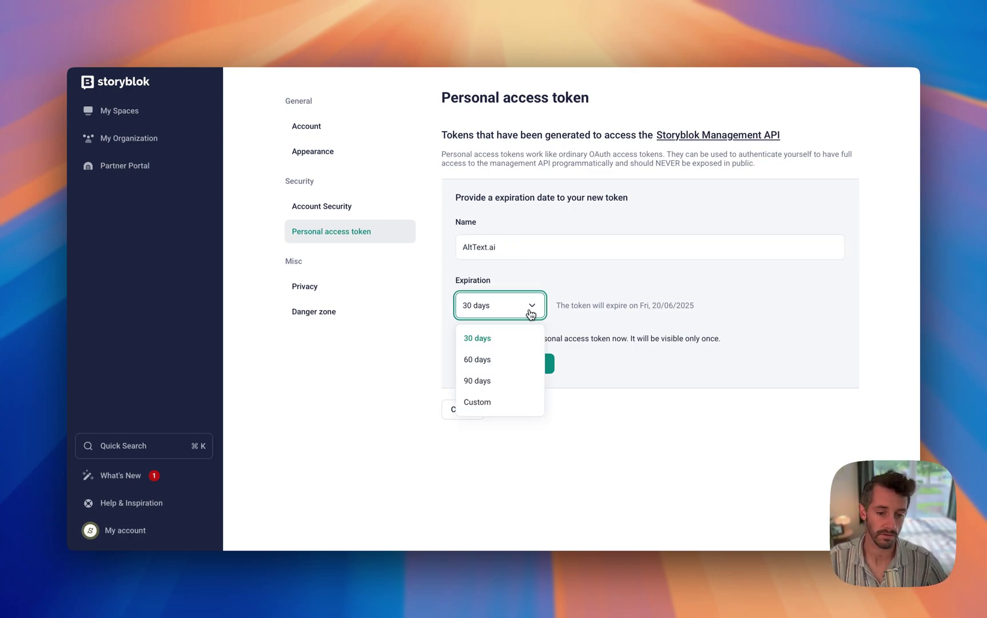
{"action": "left_click", "coordinate": [493, 400]}
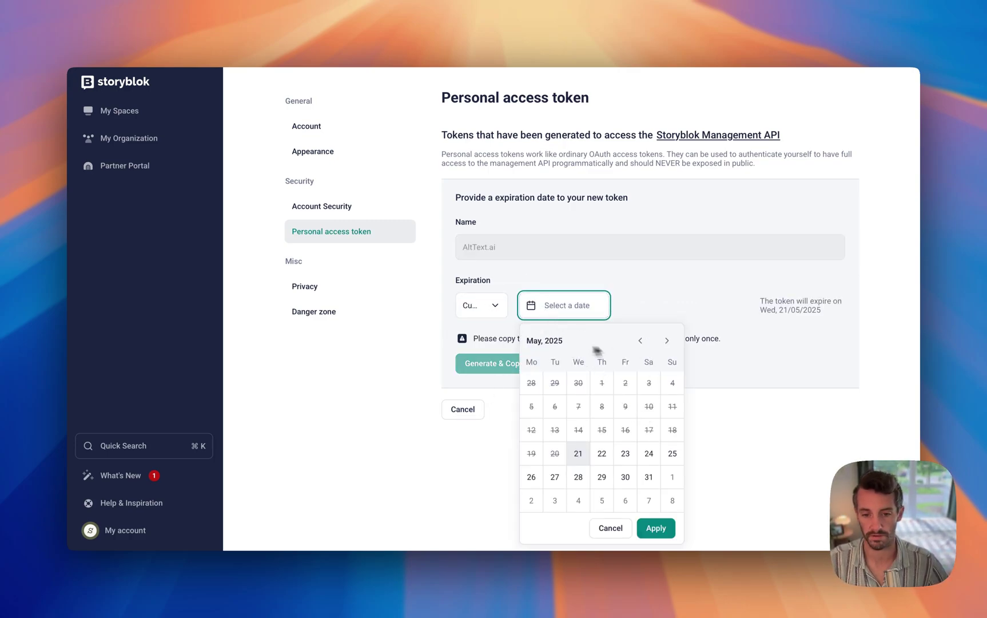
{"action": "left_click", "coordinate": [668, 342]}
{"action": "left_click", "coordinate": [668, 342]}
{"action": "left_click", "coordinate": [668, 341]}
{"action": "left_click", "coordinate": [673, 342]}
{"action": "left_click", "coordinate": [673, 342]}
{"action": "left_click", "coordinate": [674, 342]}
{"action": "left_click", "coordinate": [674, 342]}
{"action": "left_click", "coordinate": [668, 342]}
{"action": "left_click", "coordinate": [531, 500]}
{"action": "left_click", "coordinate": [656, 528]}
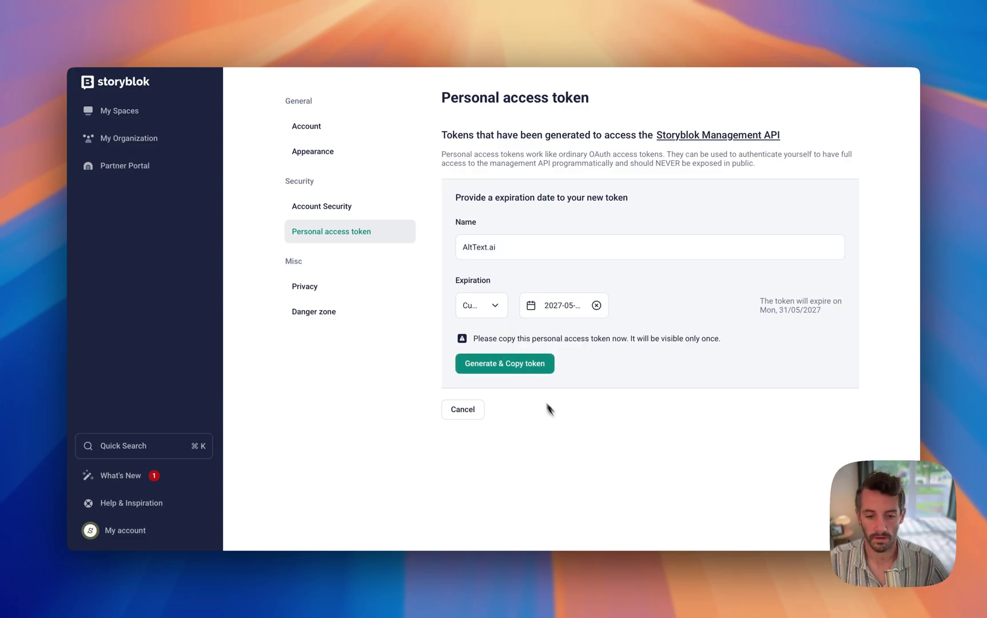
Step: Generate and copy the AltText.ai personal access token and close its form
{"action": "left_click", "coordinate": [521, 371]}
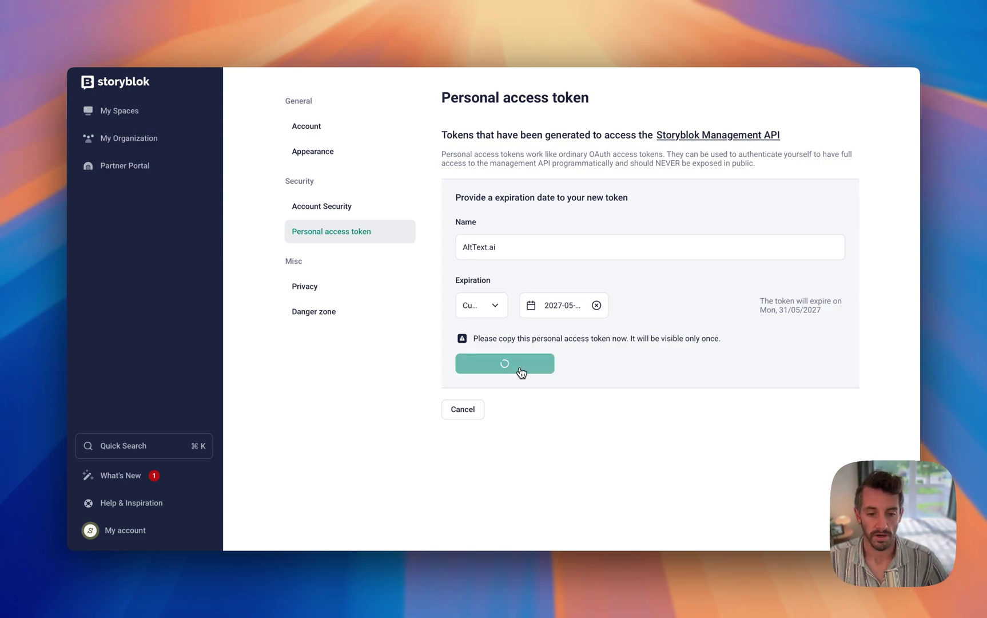
{"action": "double_click", "coordinate": [518, 361]}
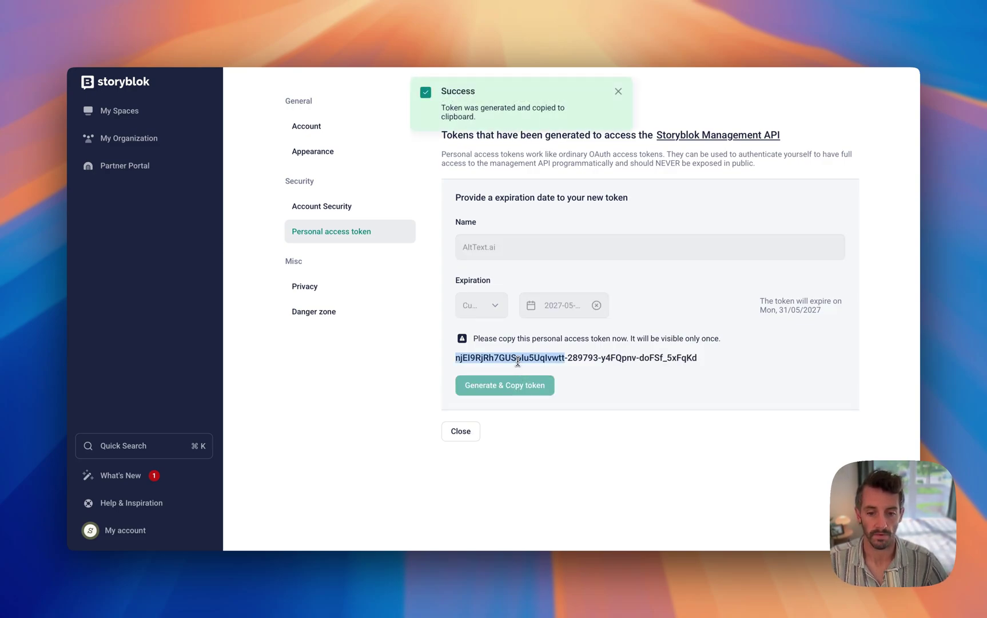
{"action": "left_click_drag", "start_coordinate": [459, 358], "coordinate": [505, 356]}
{"action": "triple_click", "coordinate": [515, 356]}
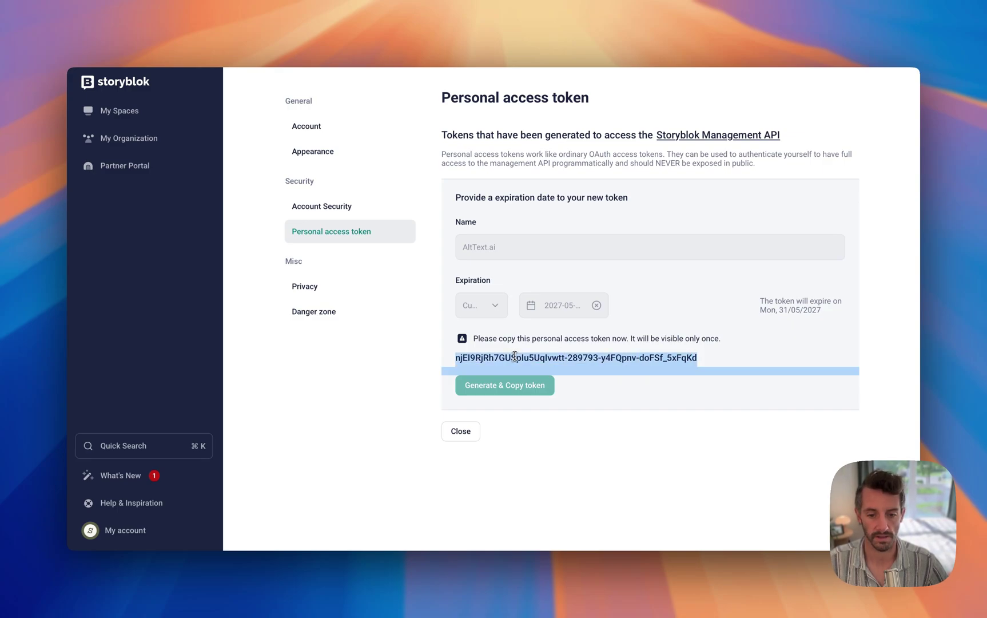
{"action": "left_click", "coordinate": [512, 356]}
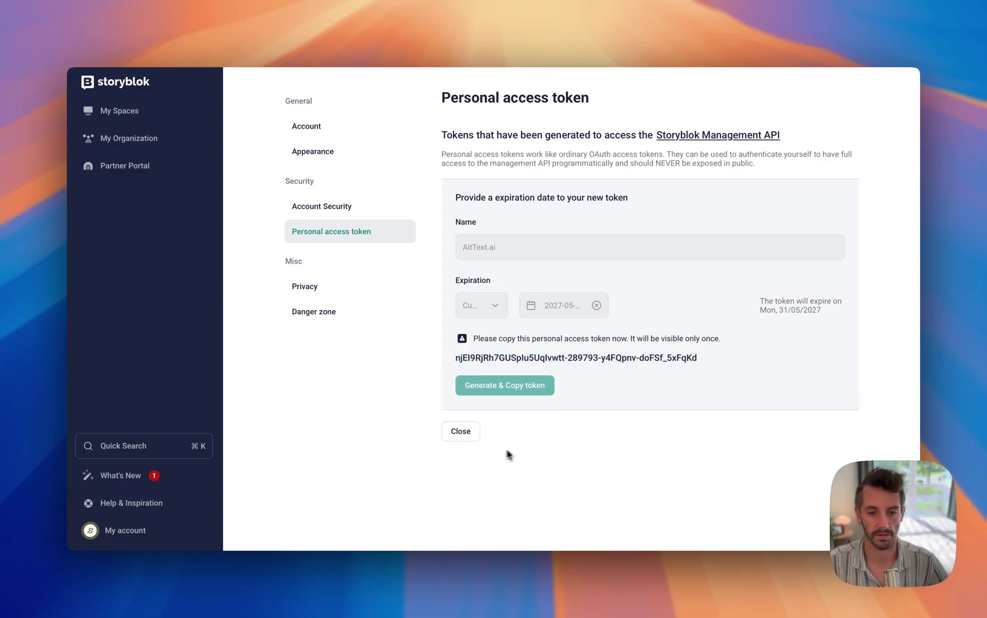
{"action": "left_click", "coordinate": [467, 431]}
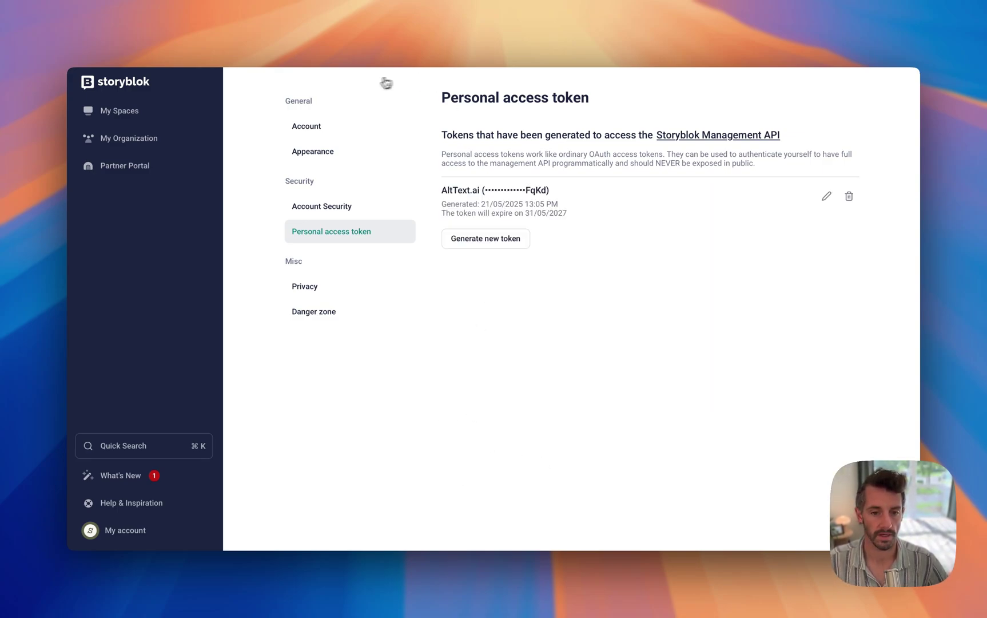
Step: Switch to AltText.ai and paste the personal access token into the Access Token field of the StoryBlok settings
{"action": "left_click", "coordinate": [277, 56]}
{"action": "left_click", "coordinate": [629, 321]}
{"action": "key", "text": "super+v"}
{"action": "left_click", "coordinate": [402, 341]}
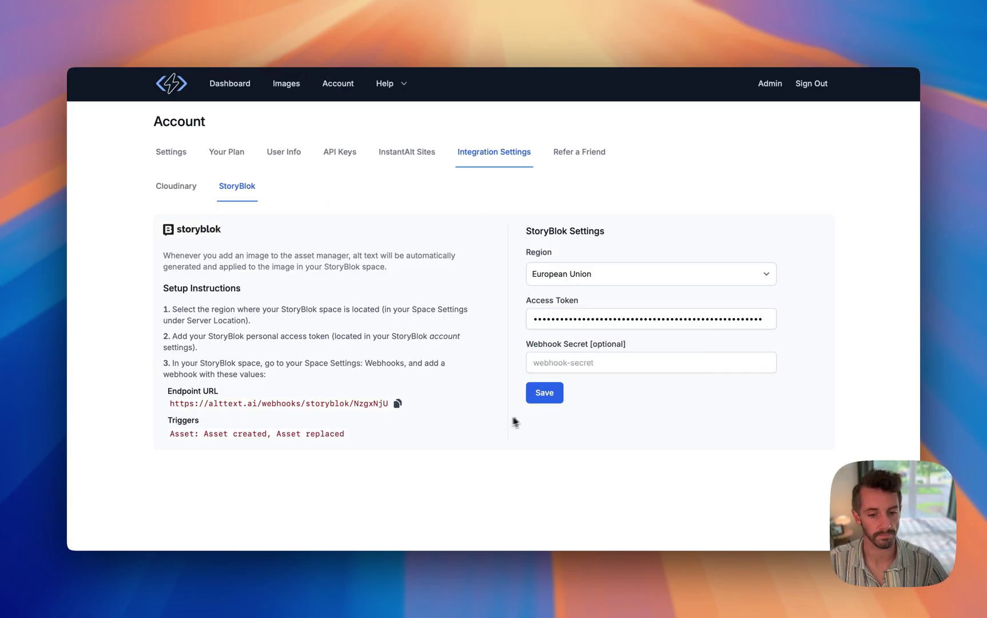
Step: Copy the webhook endpoint URL from the setup instructions and review the required asset triggers
{"action": "left_click", "coordinate": [398, 405]}
{"action": "left_click_drag", "start_coordinate": [222, 403], "coordinate": [384, 404]}
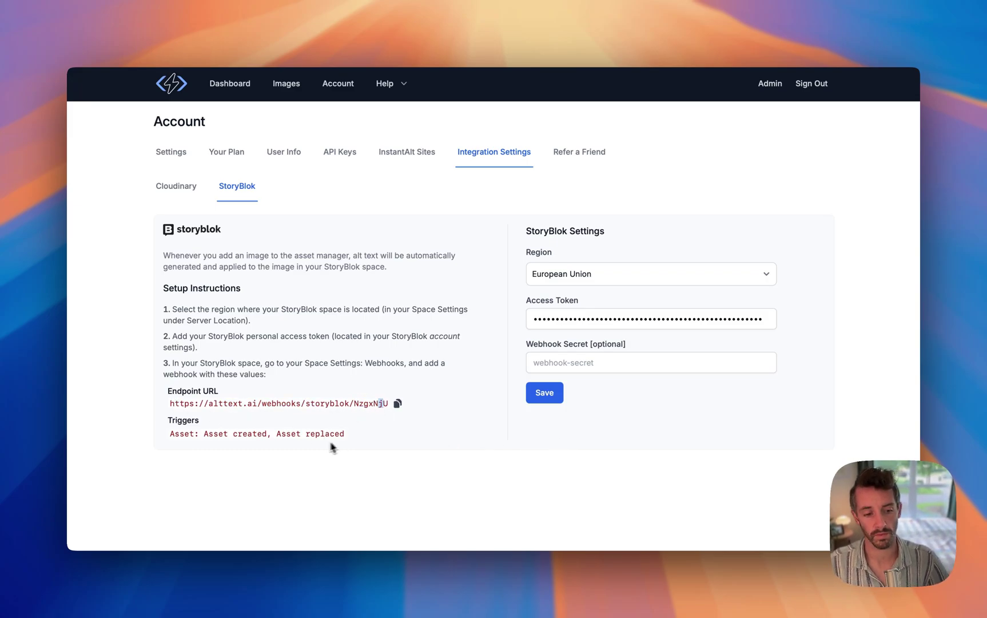
{"action": "left_click_drag", "start_coordinate": [201, 433], "coordinate": [314, 432]}
{"action": "left_click_drag", "start_coordinate": [169, 403], "coordinate": [185, 403]}
{"action": "left_click", "coordinate": [257, 413]}
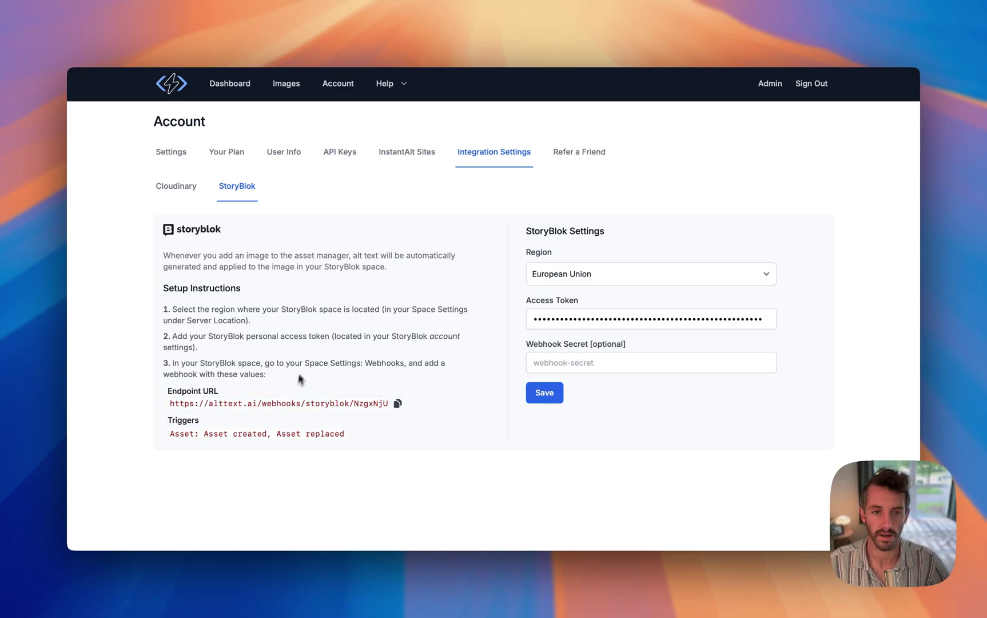
Step: Switch to Storyblok and open the webhook settings of the solatest space
{"action": "left_click", "coordinate": [720, 57]}
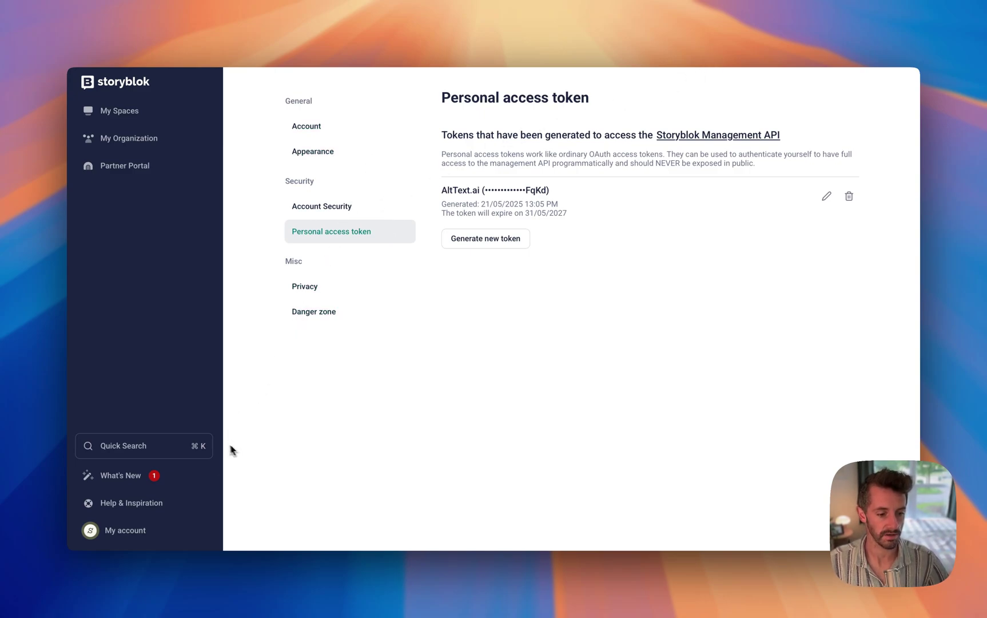
{"action": "left_click", "coordinate": [152, 122]}
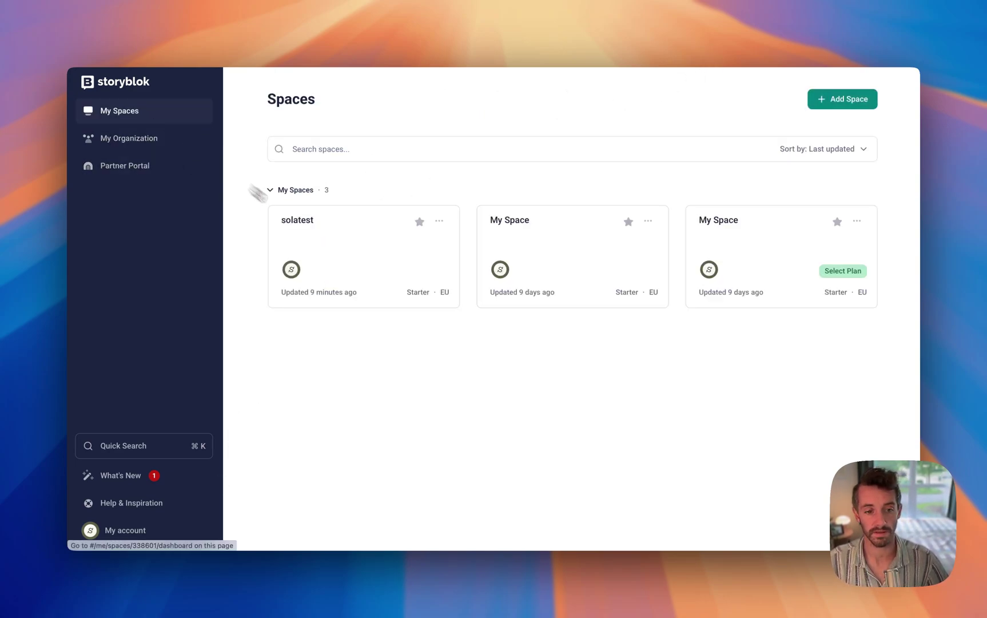
{"action": "left_click", "coordinate": [330, 250]}
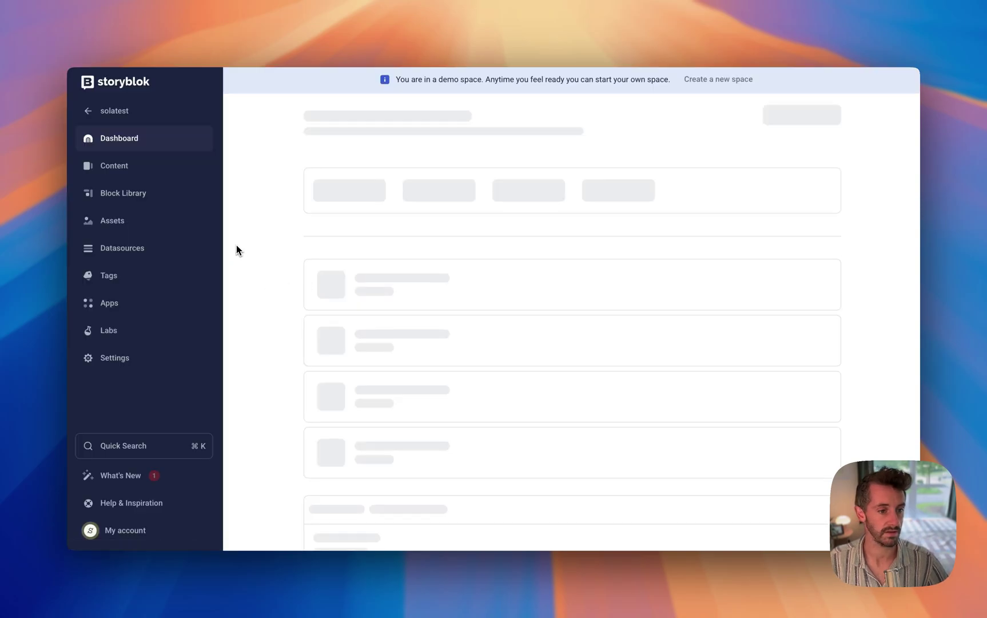
{"action": "left_click", "coordinate": [139, 337]}
{"action": "left_click", "coordinate": [144, 360]}
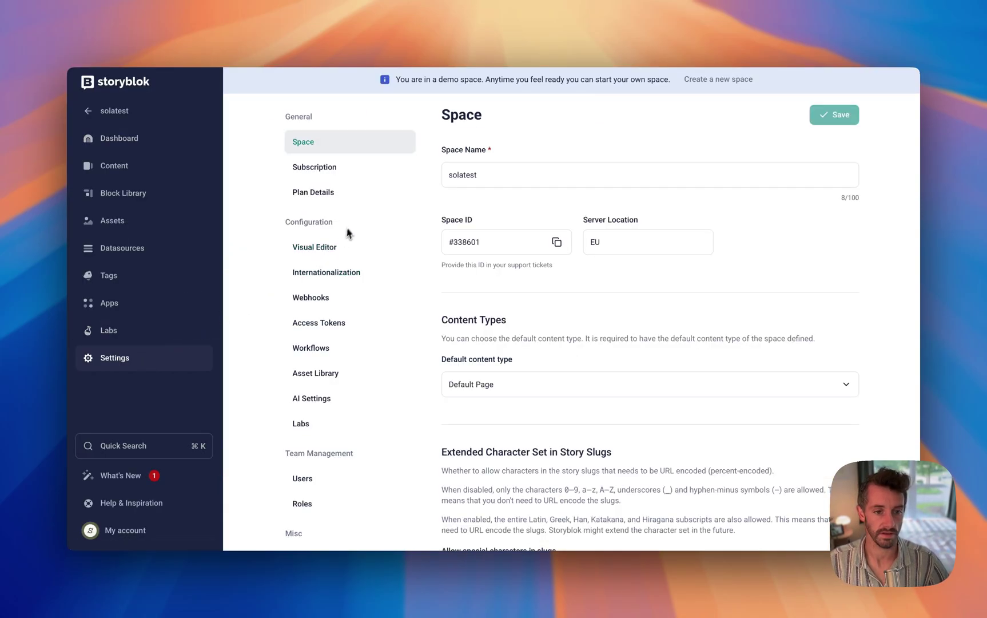
{"action": "left_click", "coordinate": [341, 306]}
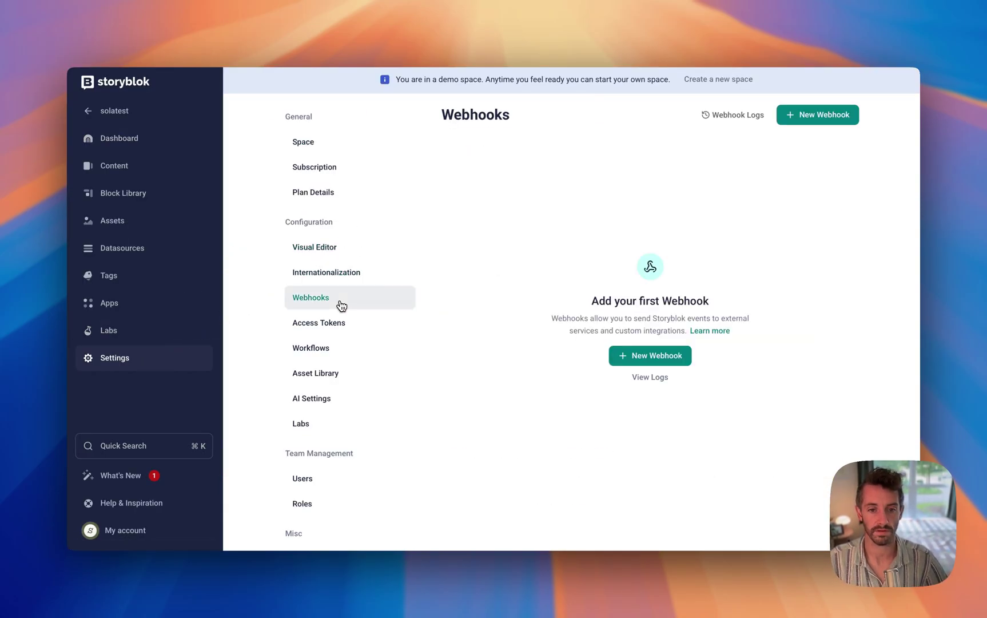
Step: Start a new webhook named AltText.Ai and paste the copied AltText.ai address as its endpoint URL
{"action": "left_click", "coordinate": [633, 356]}
{"action": "left_click", "coordinate": [731, 159]}
{"action": "type", "text": "AltText.AI"}
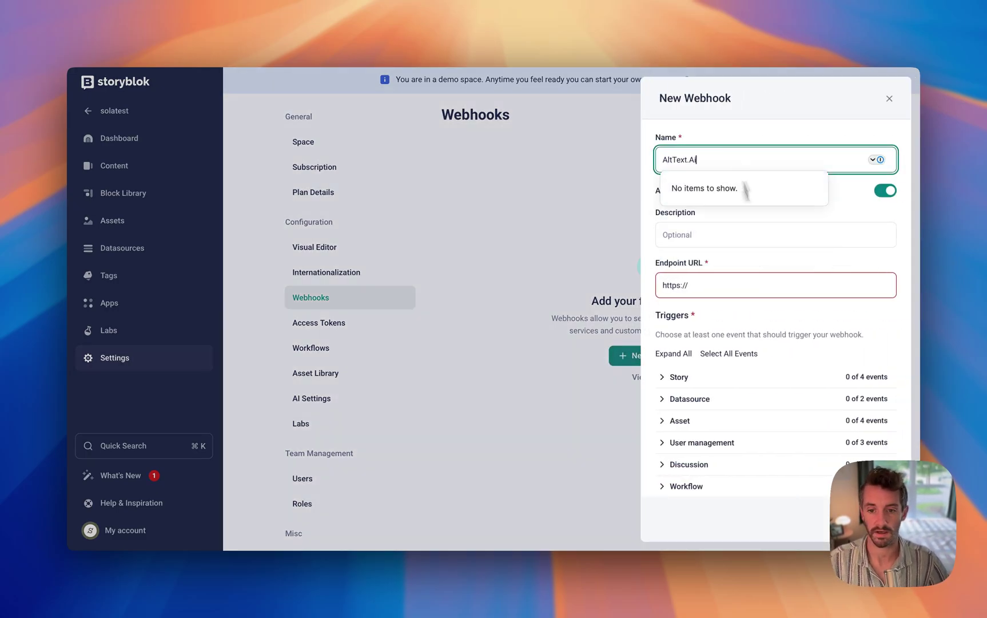
{"action": "left_click", "coordinate": [787, 288]}
{"action": "key", "text": "super+v"}
{"action": "key", "text": "Tab"}
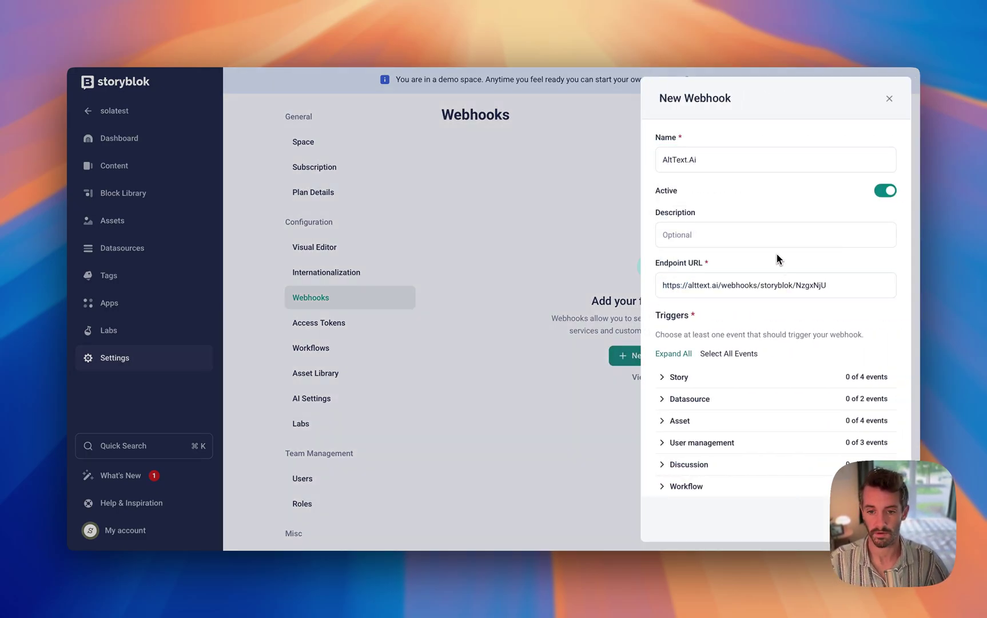
Step: Enable the Asset created and Asset replaced triggers for the AltText.Ai webhook and save it
{"action": "scroll", "coordinate": [798, 269], "scroll_direction": "down", "scroll_amount": 3}
{"action": "left_click", "coordinate": [680, 350]}
{"action": "scroll", "coordinate": [685, 356], "scroll_direction": "down", "scroll_amount": 1}
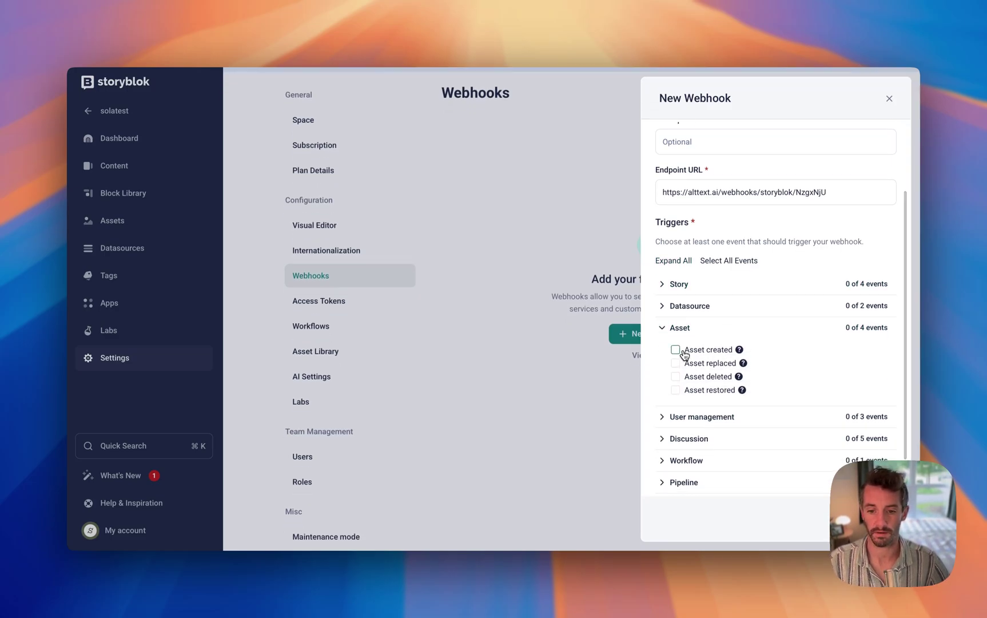
{"action": "left_click", "coordinate": [684, 355]}
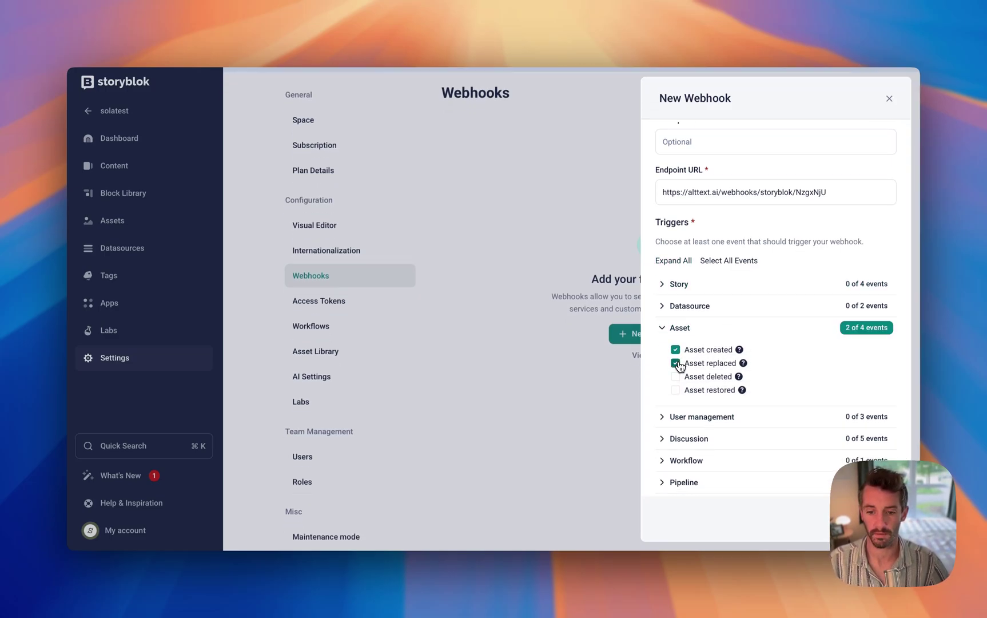
{"action": "left_click", "coordinate": [866, 519]}
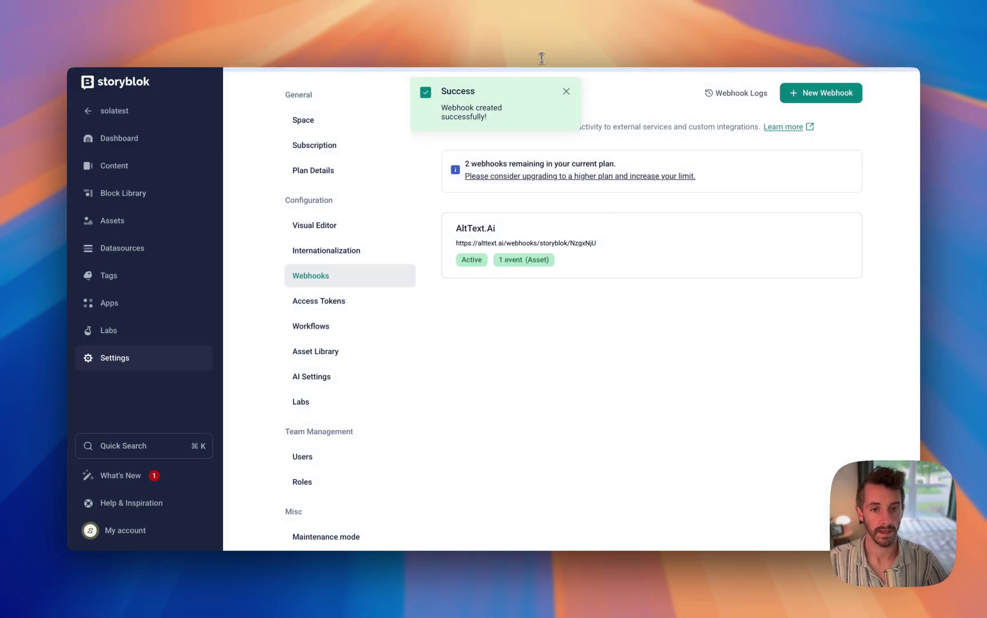
Step: Switch to AltText.ai and save the StoryBlok integration settings, dismissing the resulting notification
{"action": "key", "text": "ctrl+Tab"}
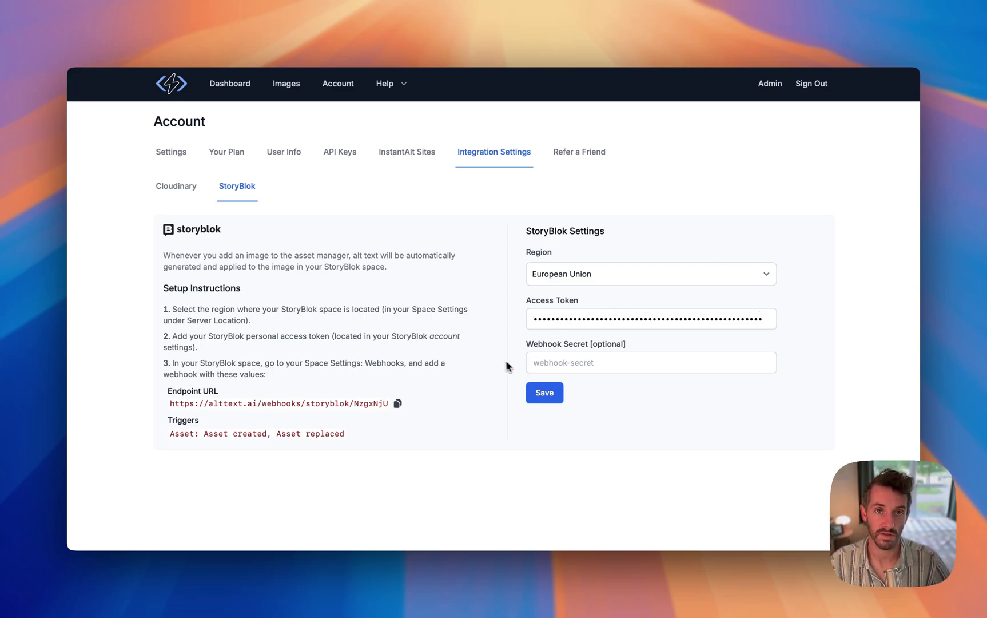
{"action": "left_click", "coordinate": [552, 402]}
{"action": "left_click", "coordinate": [889, 104]}
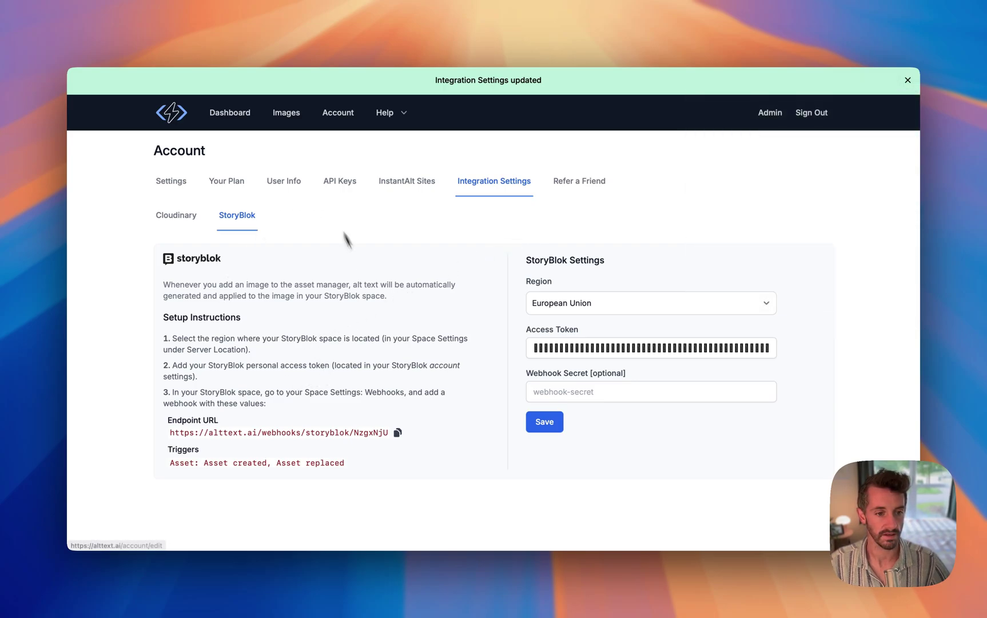
Step: Switch to Storyblok and open the asset library of the solatest space
{"action": "left_click", "coordinate": [652, 60]}
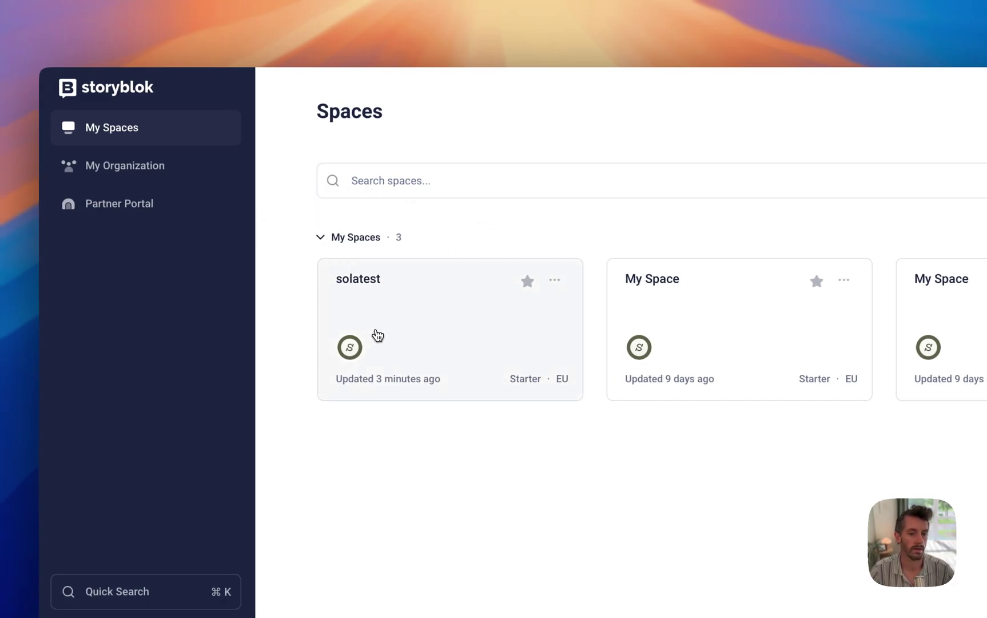
{"action": "left_click", "coordinate": [375, 334]}
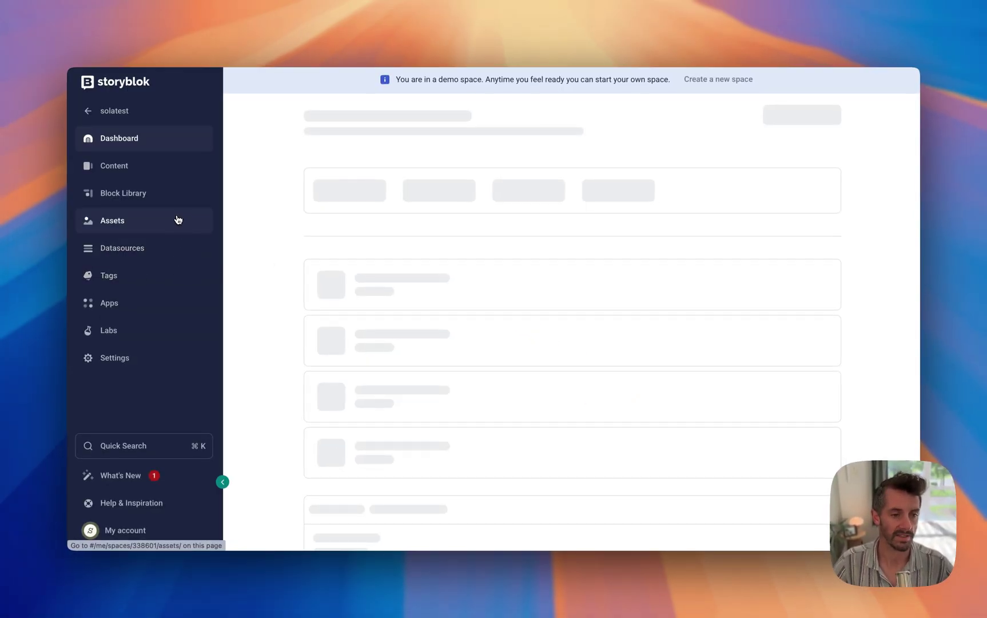
{"action": "left_click", "coordinate": [178, 220]}
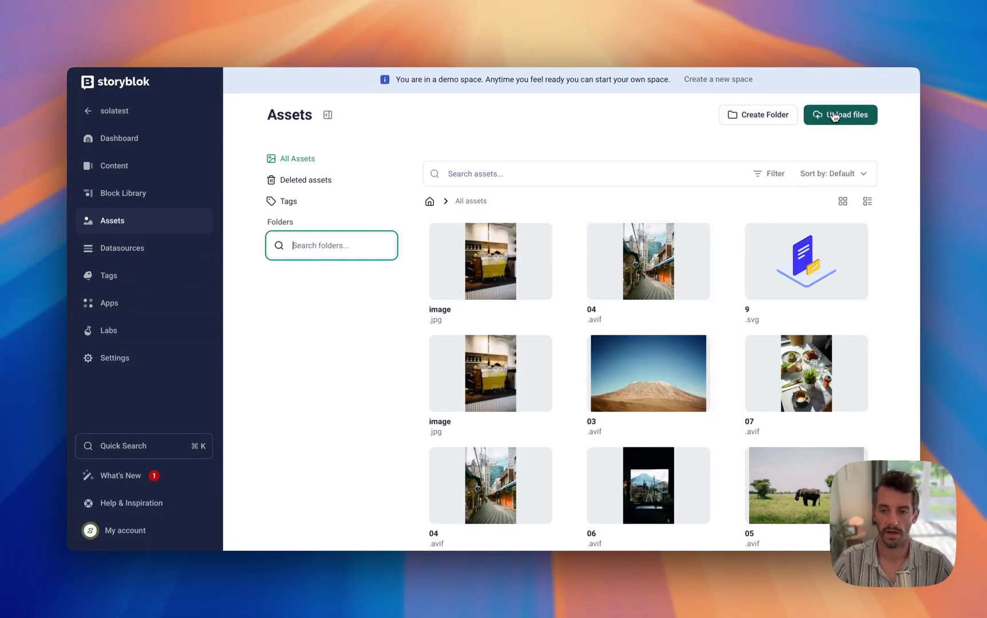
Step: Upload 01.avif from the avif folder to the space's assets, keeping its name
{"action": "left_click", "coordinate": [833, 116]}
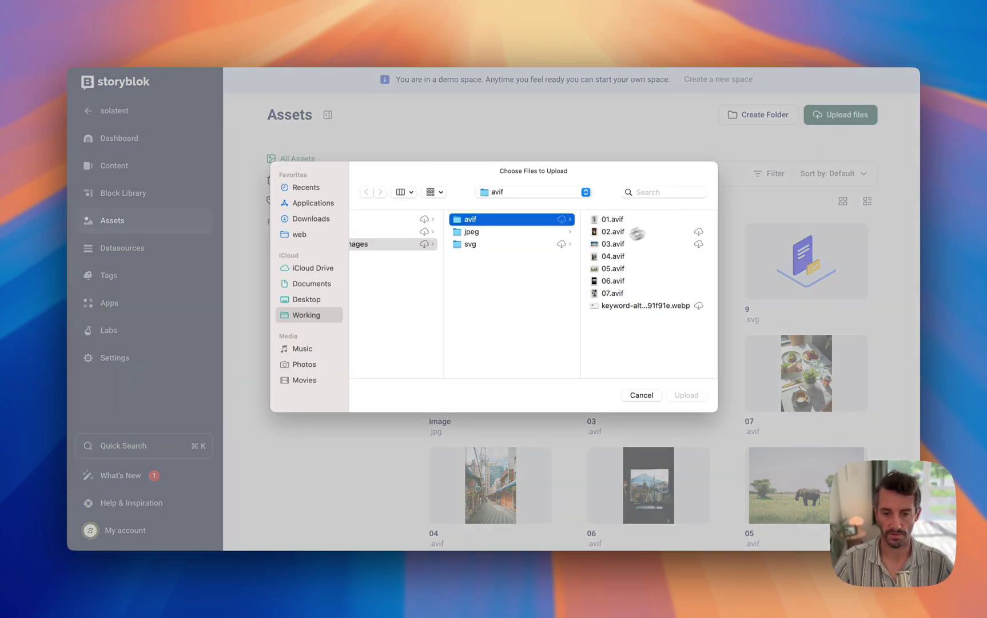
{"action": "left_click", "coordinate": [610, 221]}
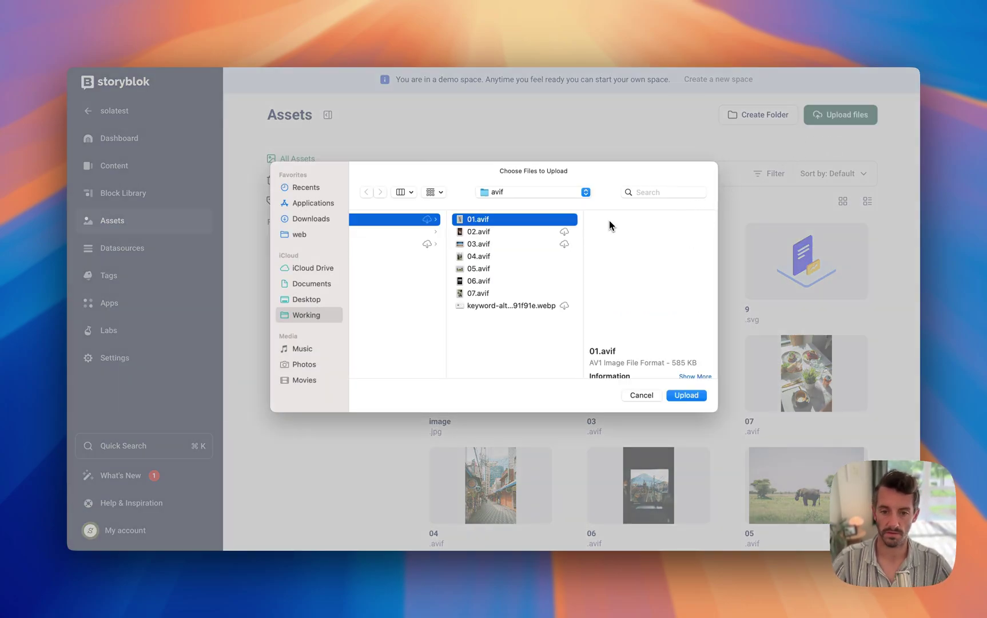
{"action": "left_click", "coordinate": [686, 395]}
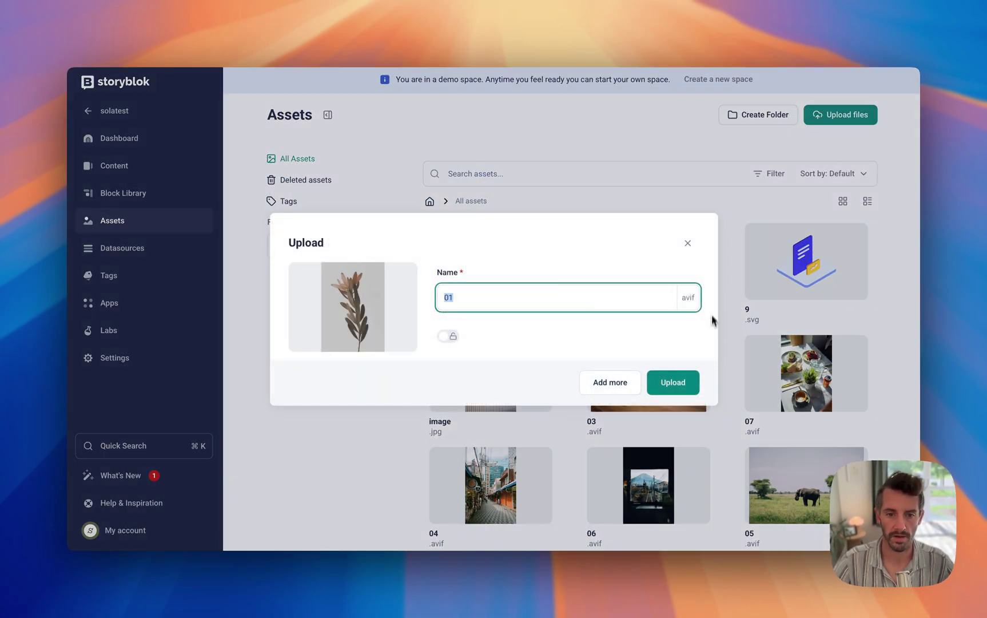
{"action": "left_click", "coordinate": [688, 390]}
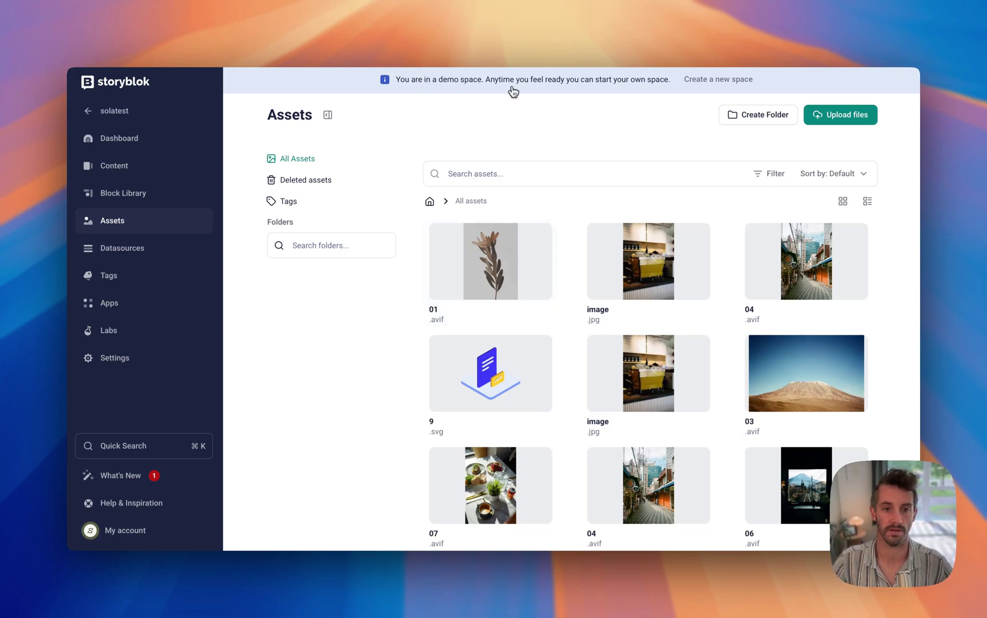
Step: Switch to AltText.ai and check the image library for the alt text of the uploaded 01.avif
{"action": "left_click", "coordinate": [485, 55]}
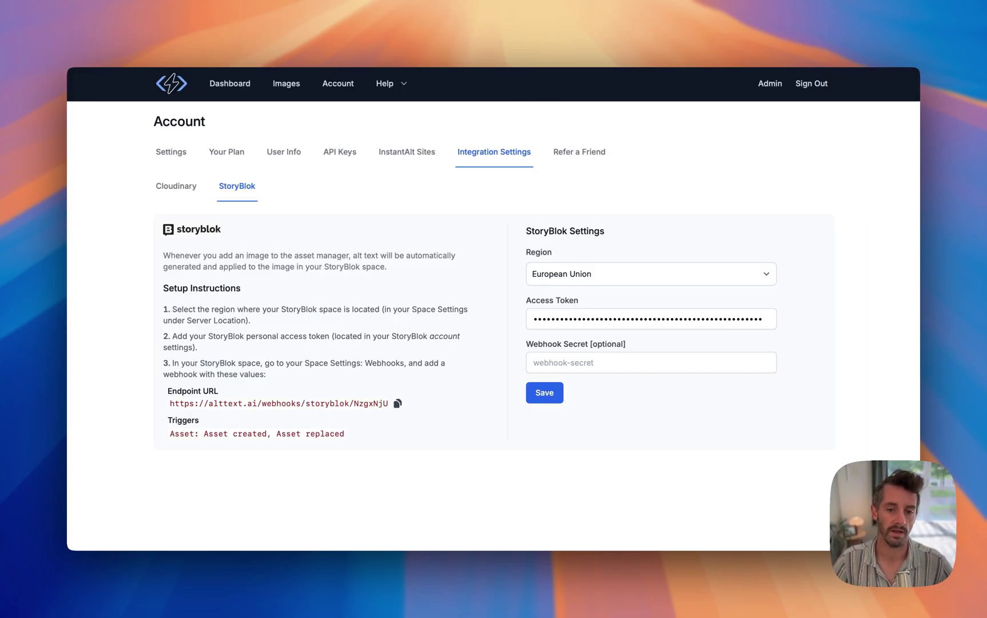
{"action": "left_click", "coordinate": [286, 87]}
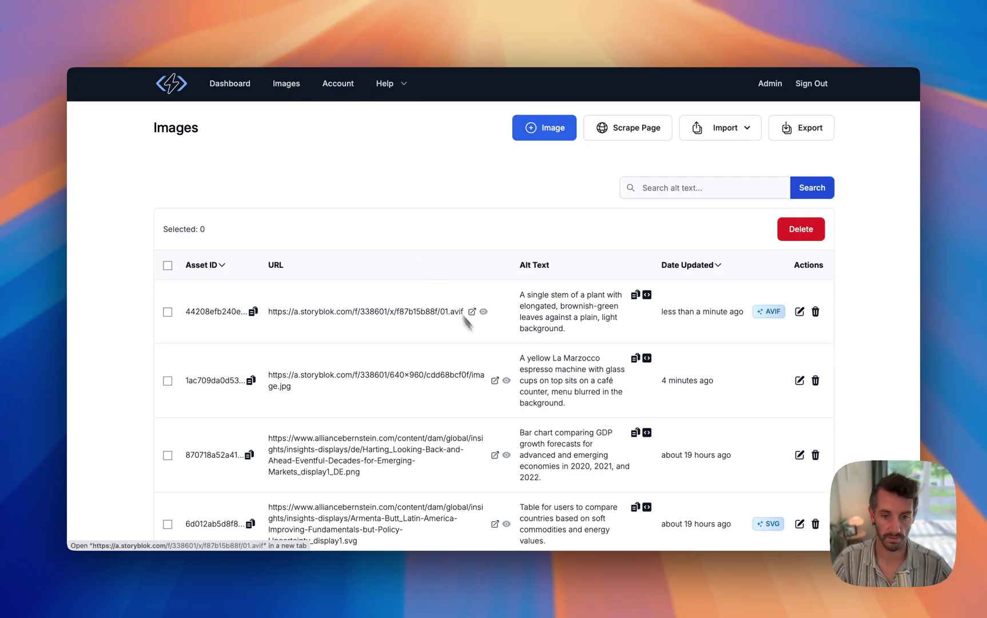
{"action": "mouse_move", "coordinate": [490, 316]}
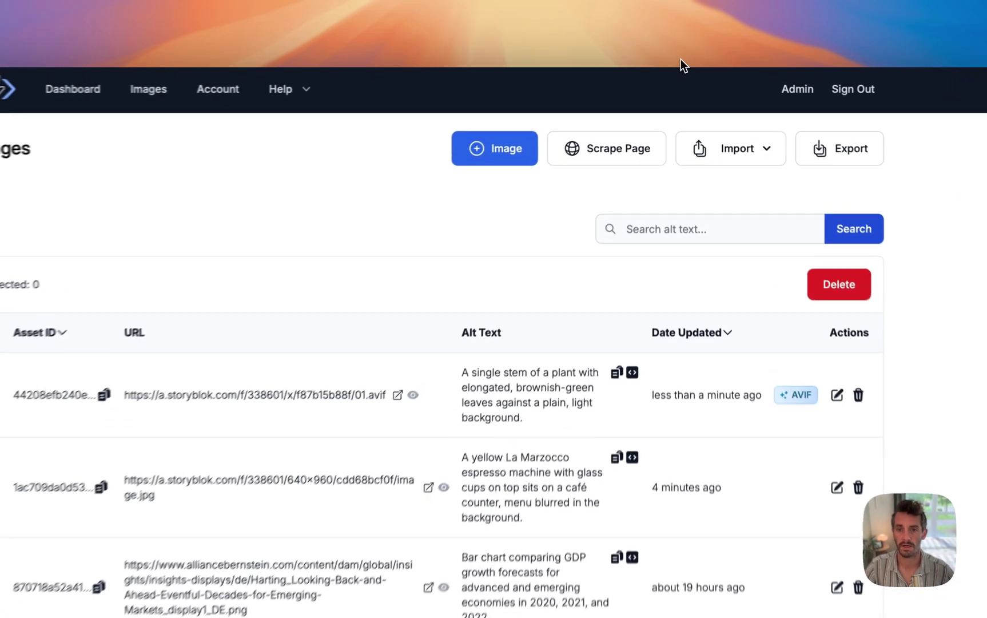
Step: Switch to Storyblok, open the 01.avif asset, read its alt text through to the end, and close the asset
{"action": "left_click", "coordinate": [684, 61]}
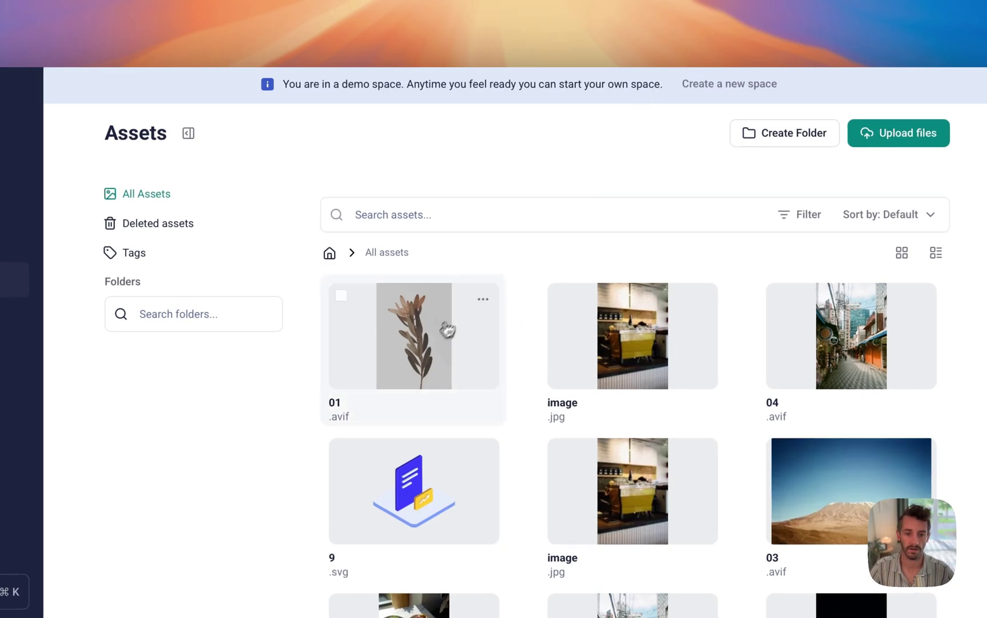
{"action": "left_click", "coordinate": [434, 350]}
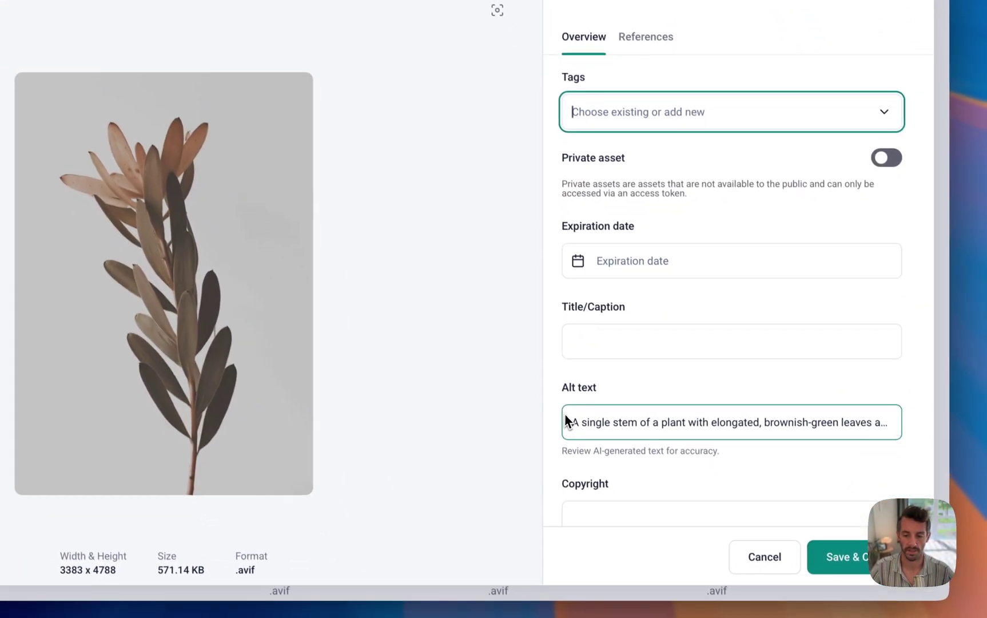
{"action": "left_click_drag", "start_coordinate": [742, 558], "coordinate": [986, 566]}
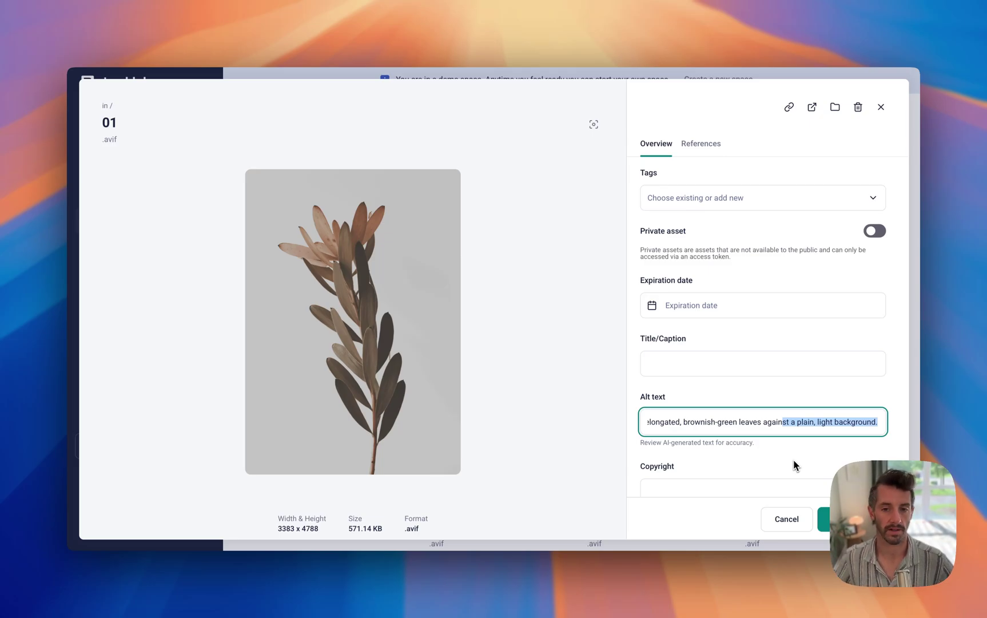
{"action": "key", "text": "Escape"}
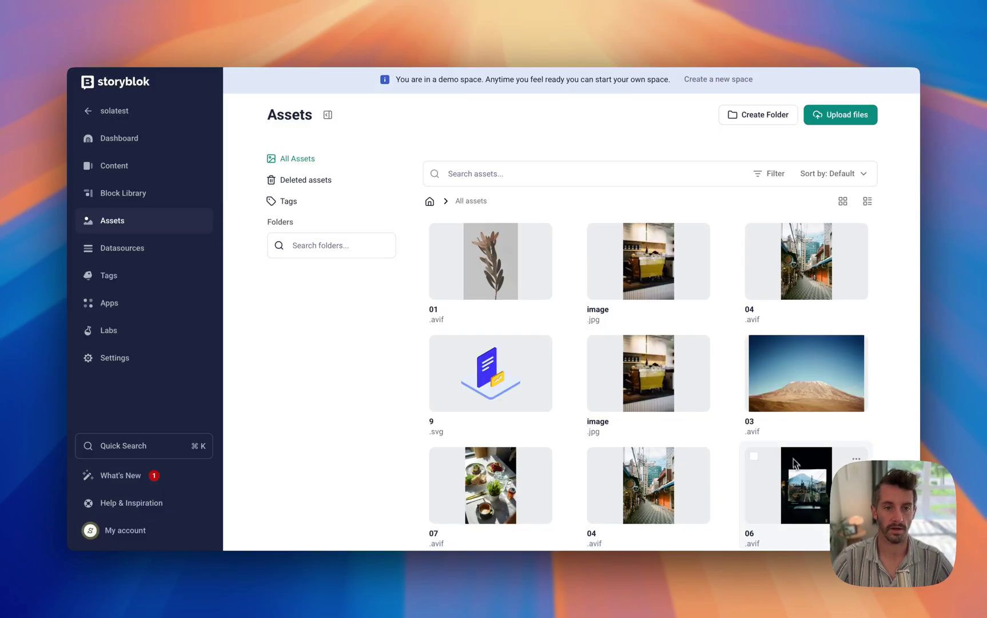
Step: Return to the AltText.ai image library and review the processed images and their alt texts
{"action": "left_click", "coordinate": [471, 64]}
{"action": "scroll", "coordinate": [469, 87], "scroll_direction": "down", "scroll_amount": 1}
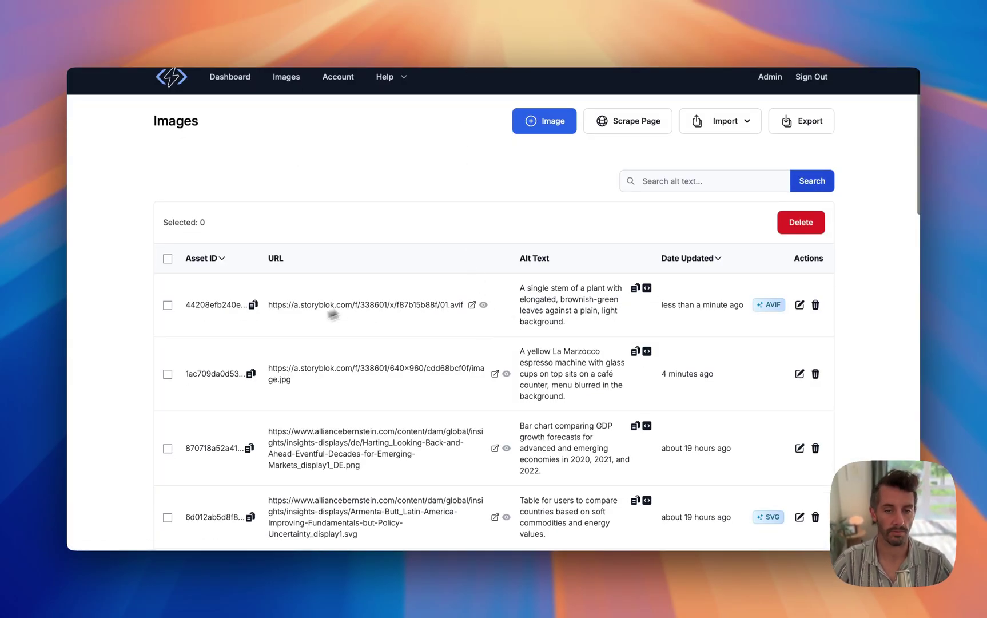